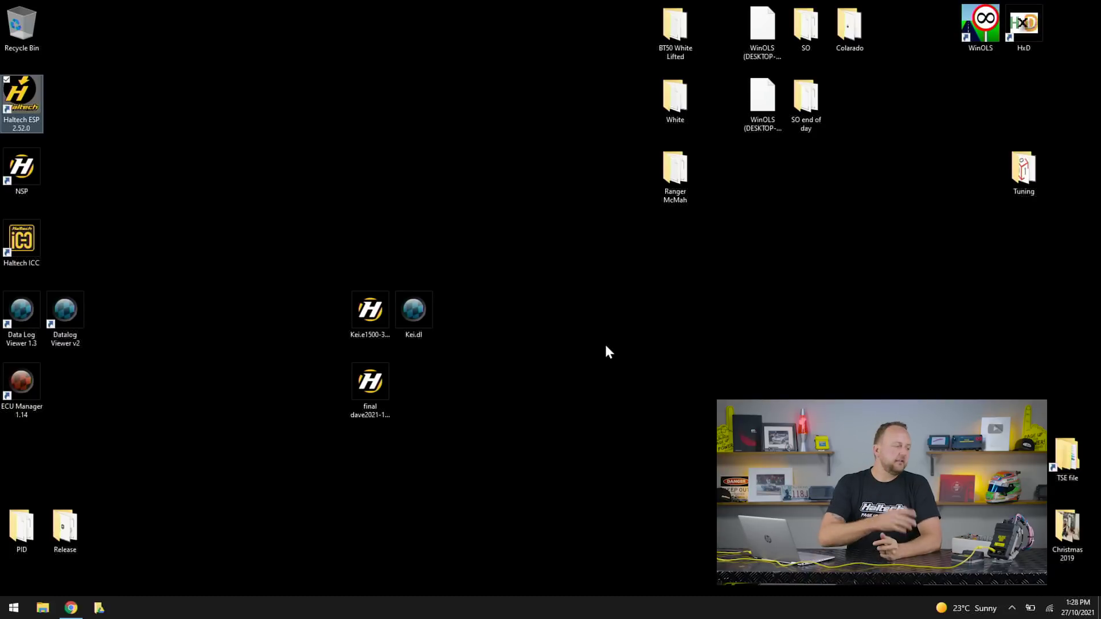
Launch Haltech ESP and connect to the Elite 2500 ECU so live diagnostics display.
key(Return)
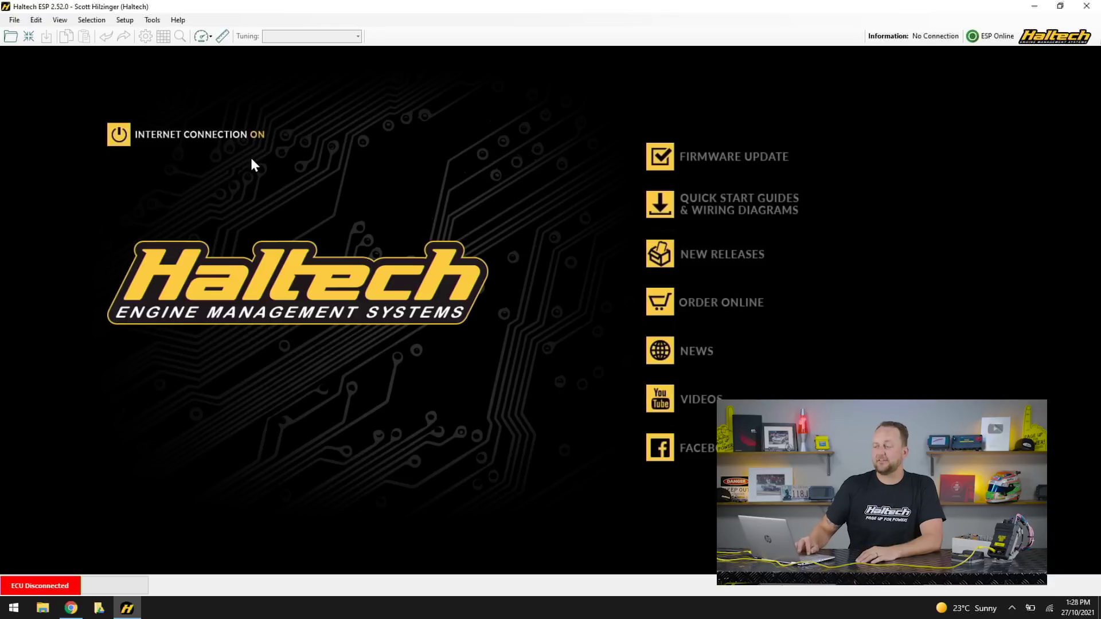
click(29, 40)
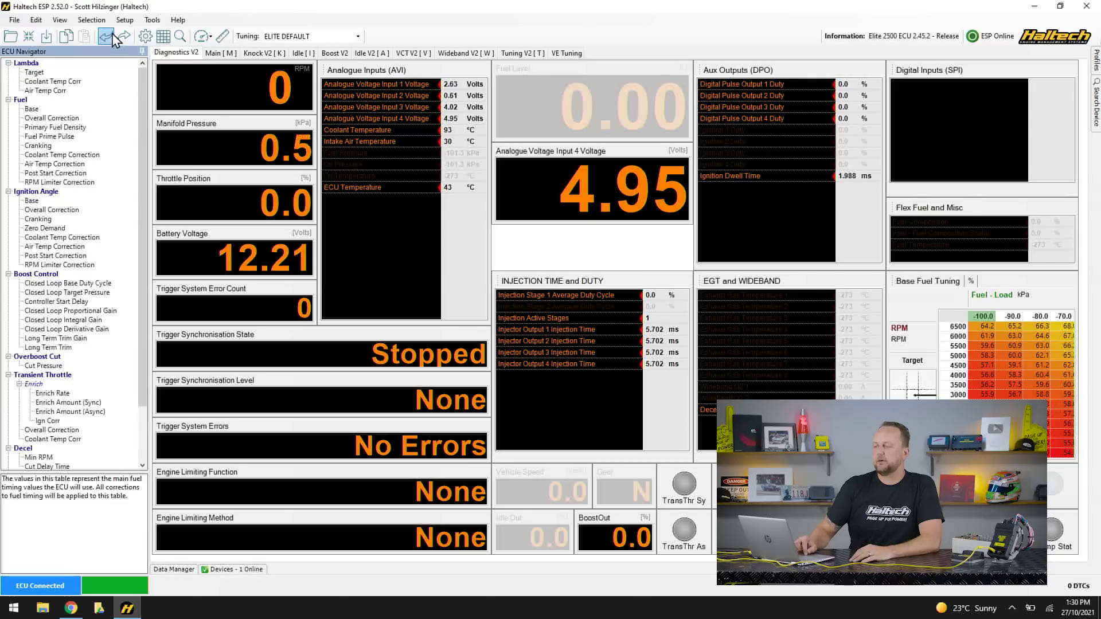
Run Tools > Update ECU for use with NSP Software until the Upgrade Helper reports success.
click(125, 20)
mouse_move(150, 24)
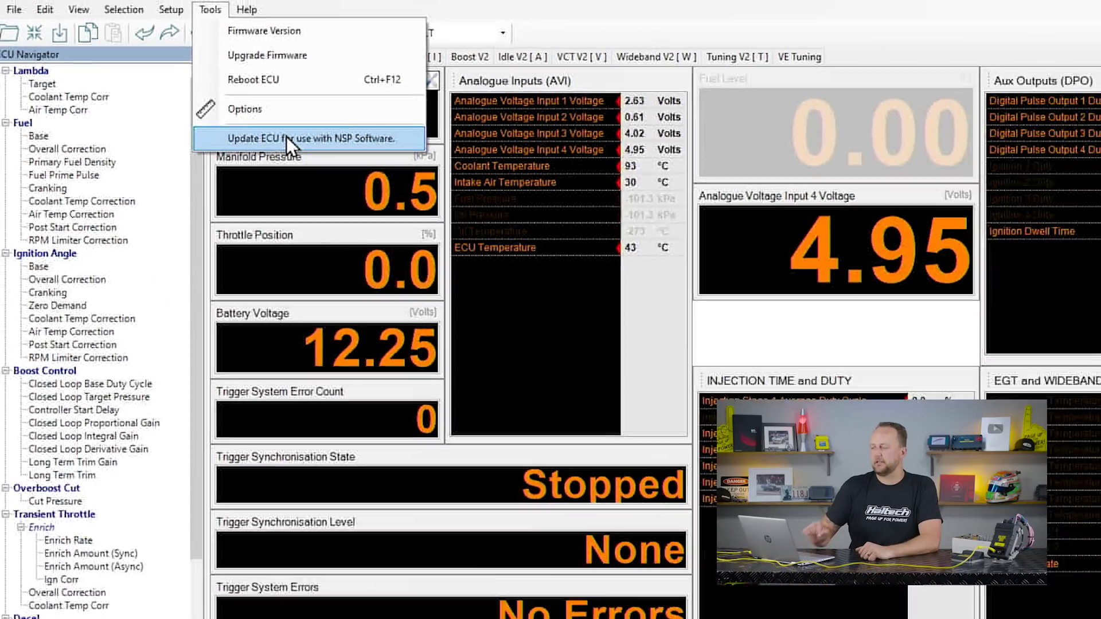
click(387, 170)
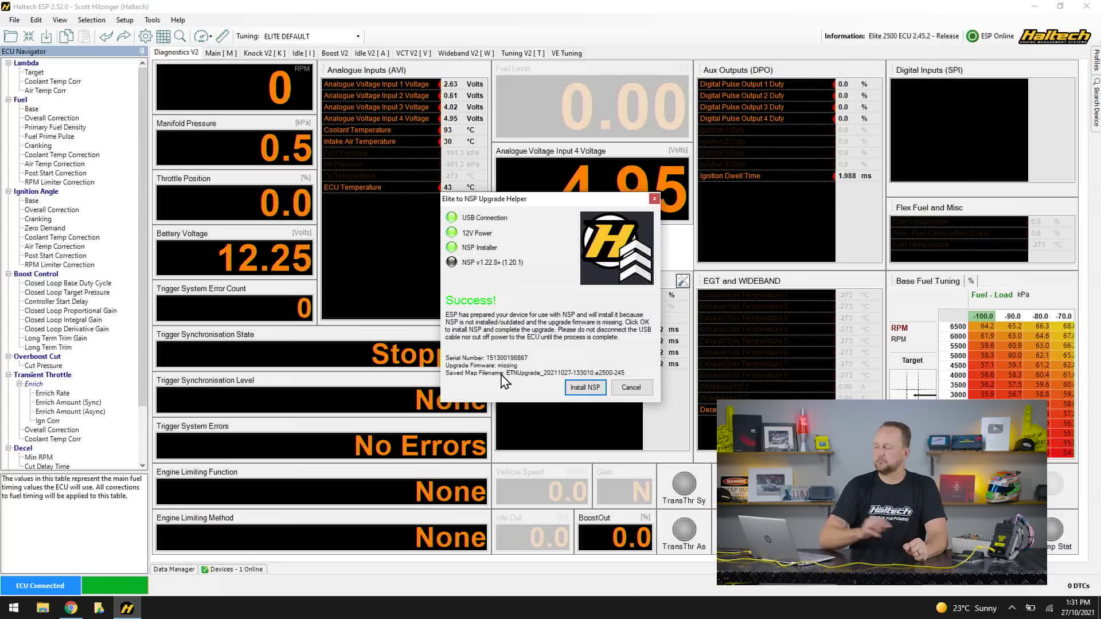
Install Nexus Software into C:\Program Files (x86)\Haltech\Nexus Software after accepting the licence terms.
click(585, 388)
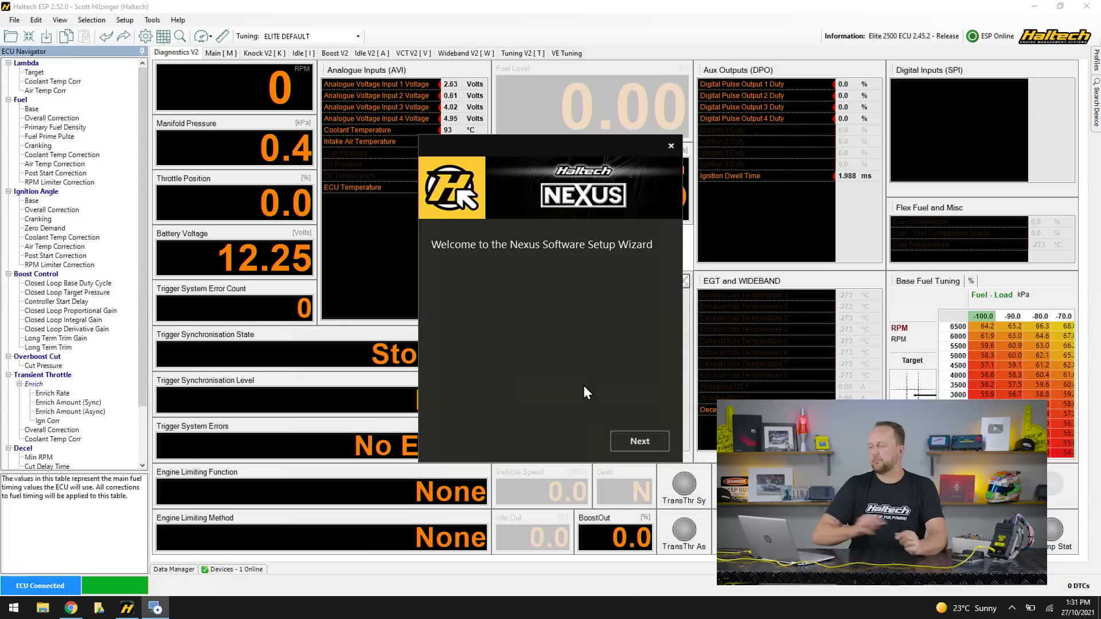
click(636, 441)
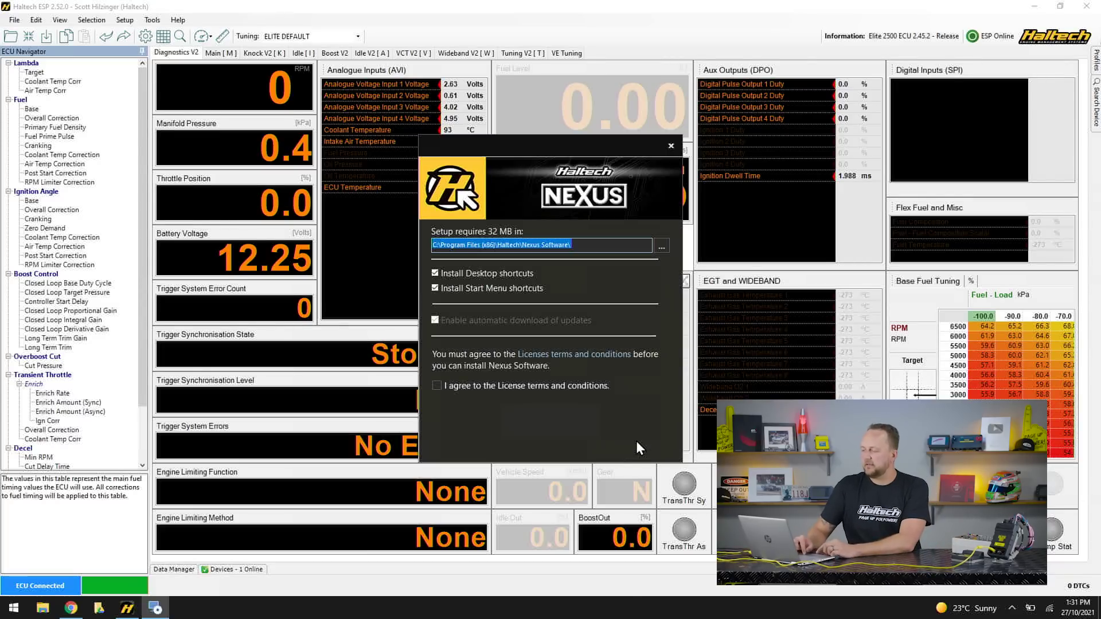
click(477, 391)
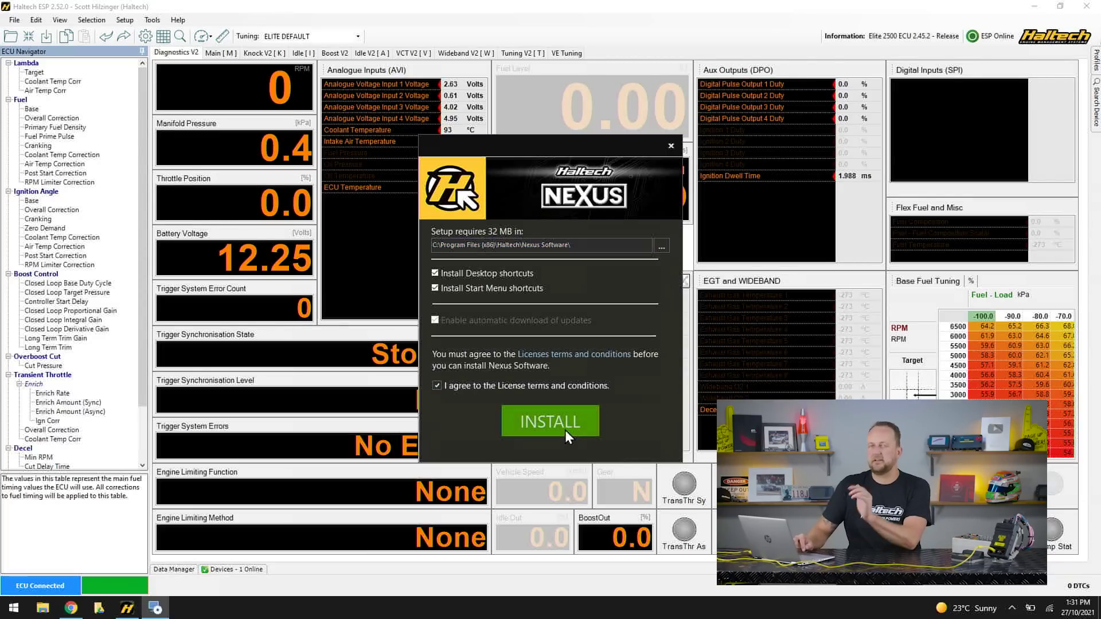
click(566, 432)
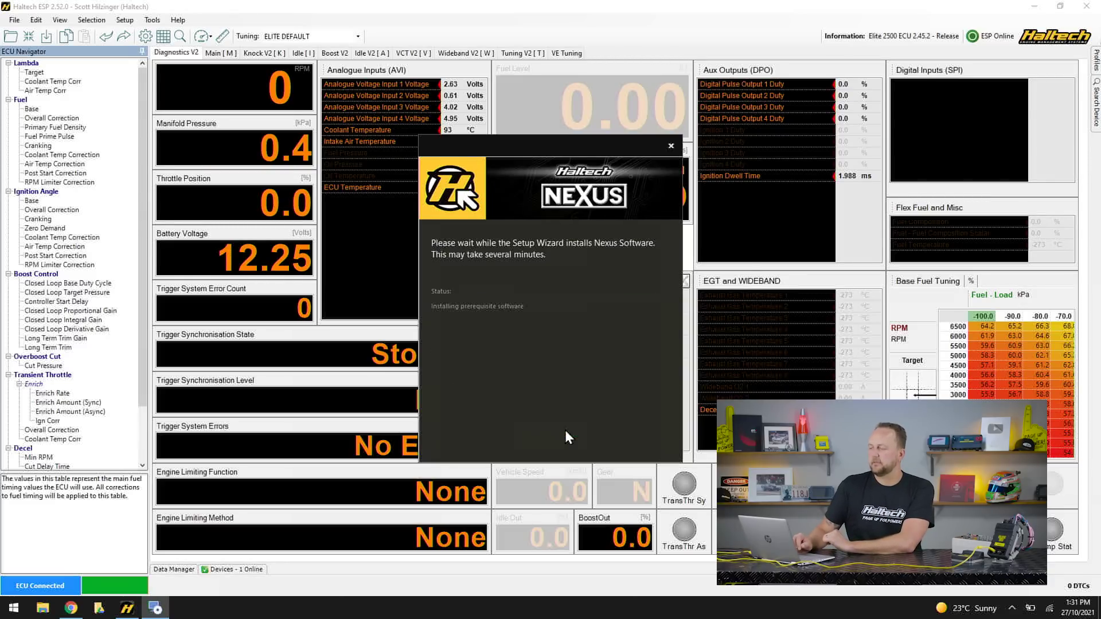
click(636, 443)
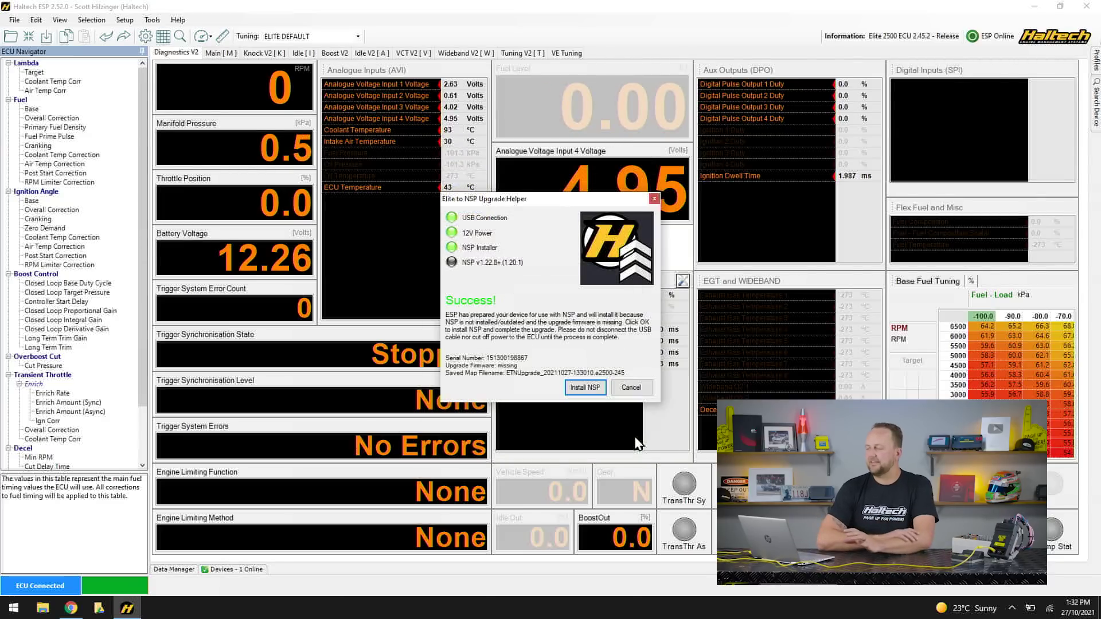
Confirm the Upgrade Helper so Haltech NSP opens and upgrades the Elite ECU firmware.
key(Return)
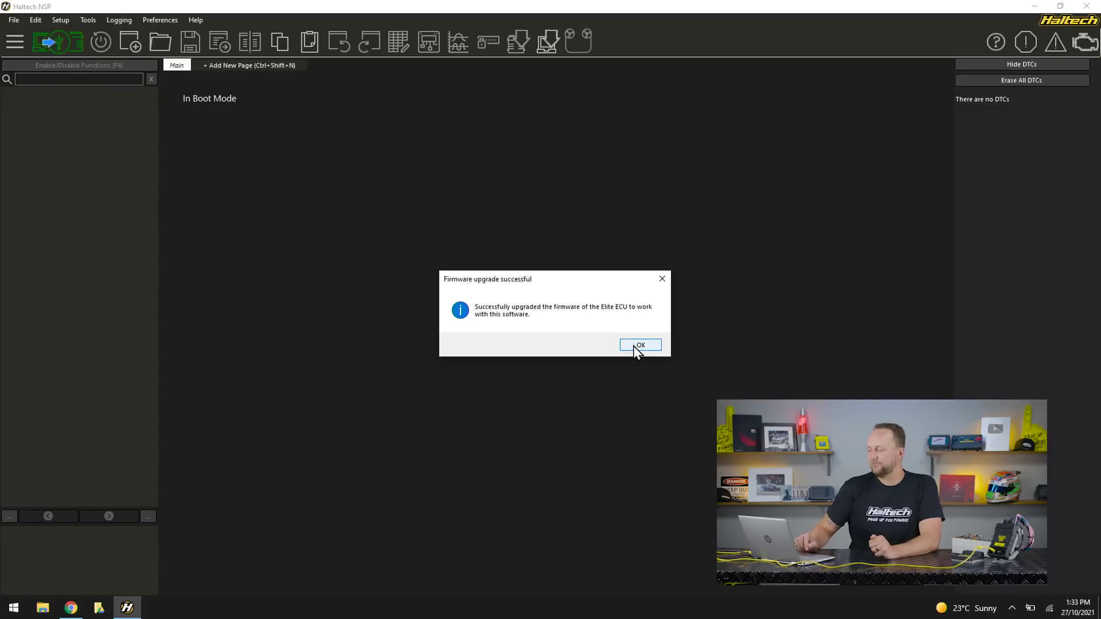
Dismiss the upgrade success message and enter the vehicle name 'S' under Vehicle Information.
click(634, 346)
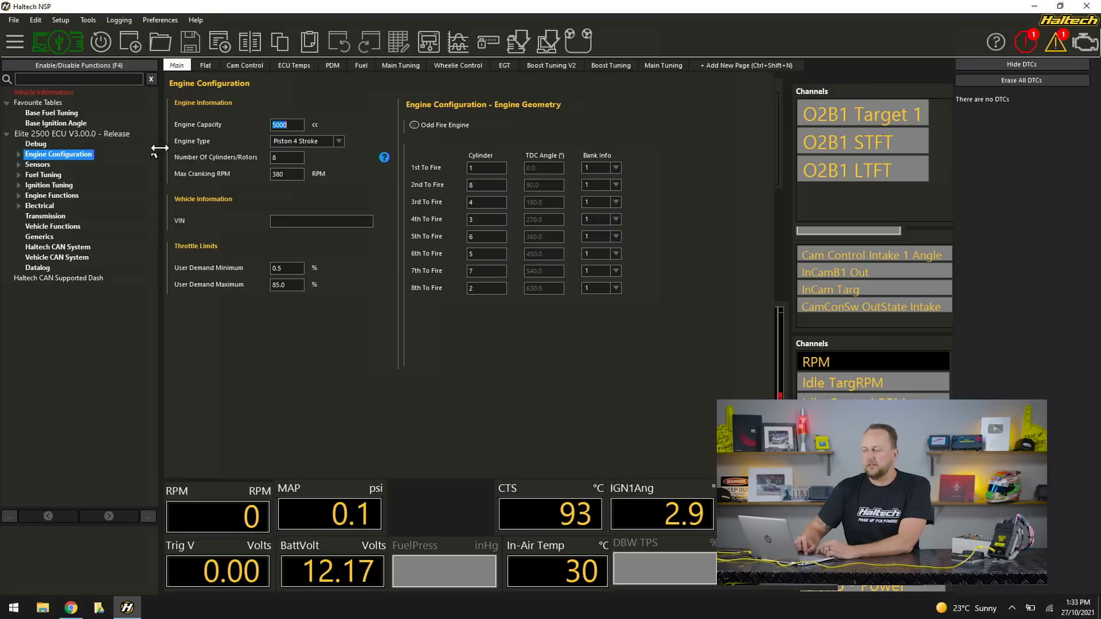
click(46, 95)
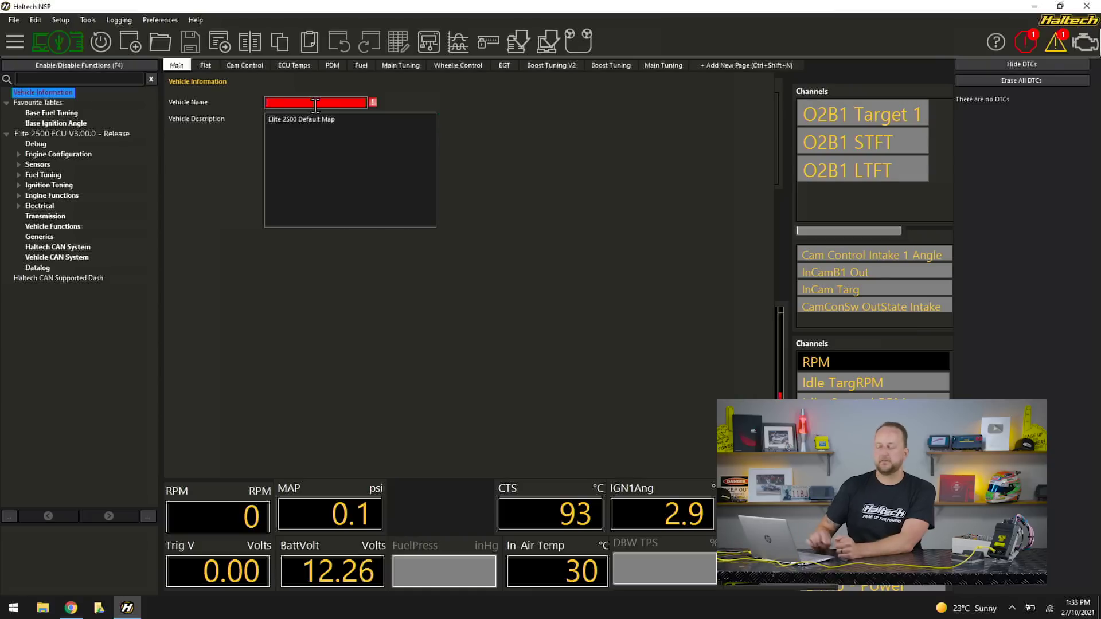
text(Scotts Test Car)
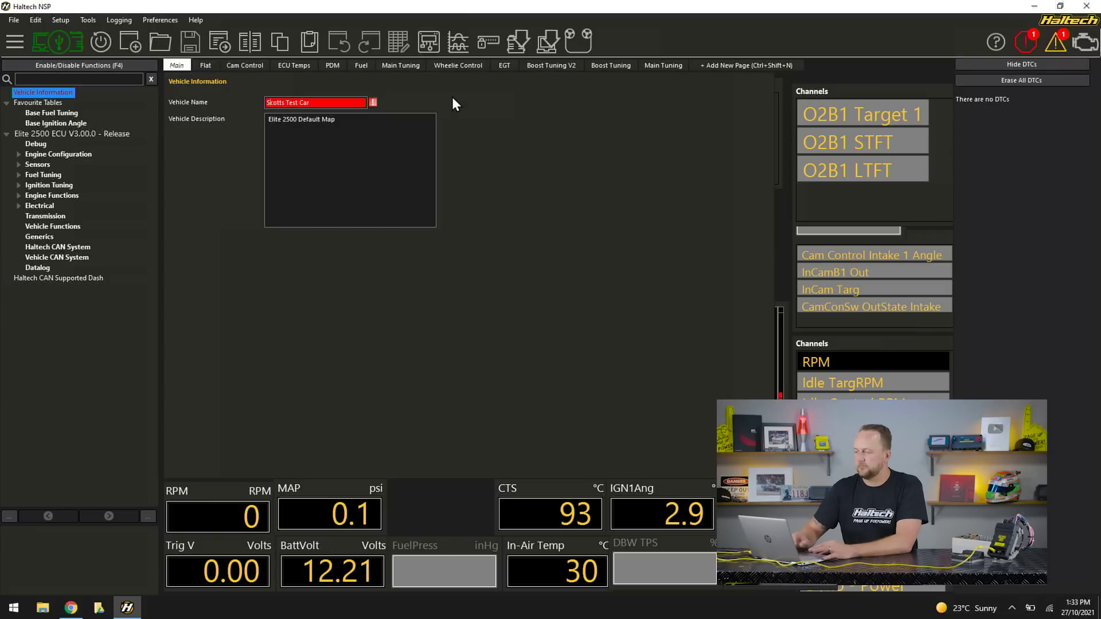
key(Return)
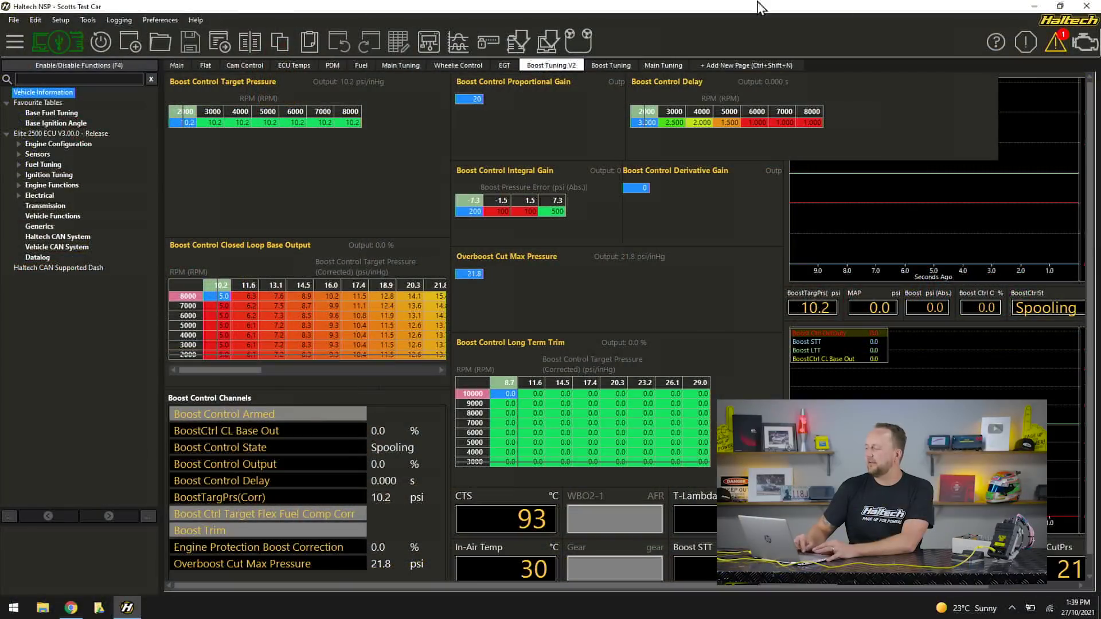
Close Haltech NSP, relaunch it from its desktop shortcut, then close it again.
key(alt+F4)
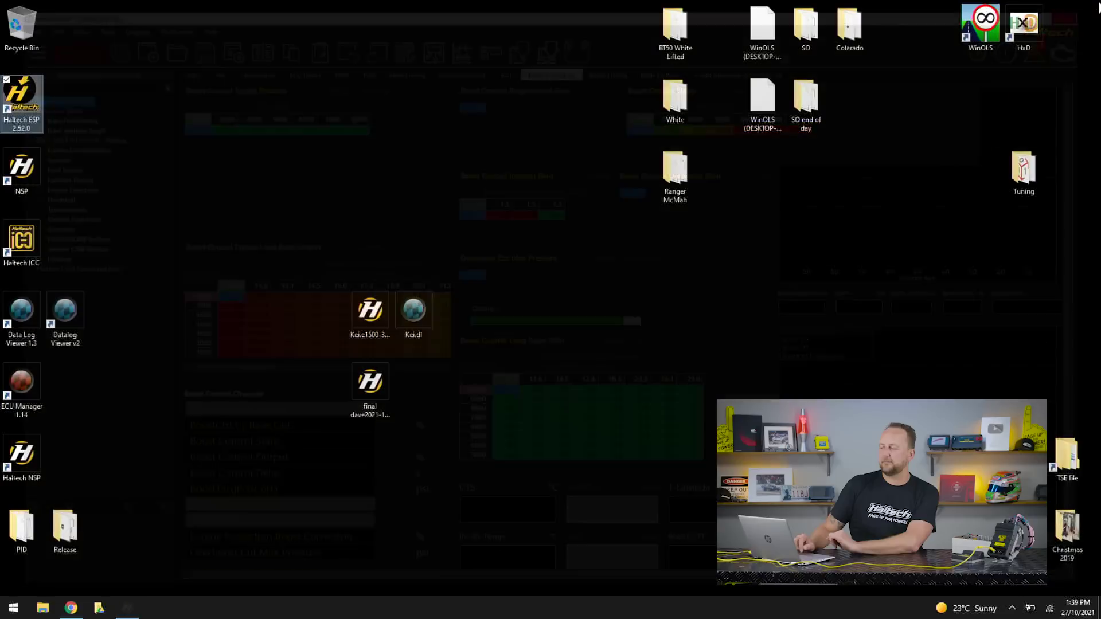
click(32, 183)
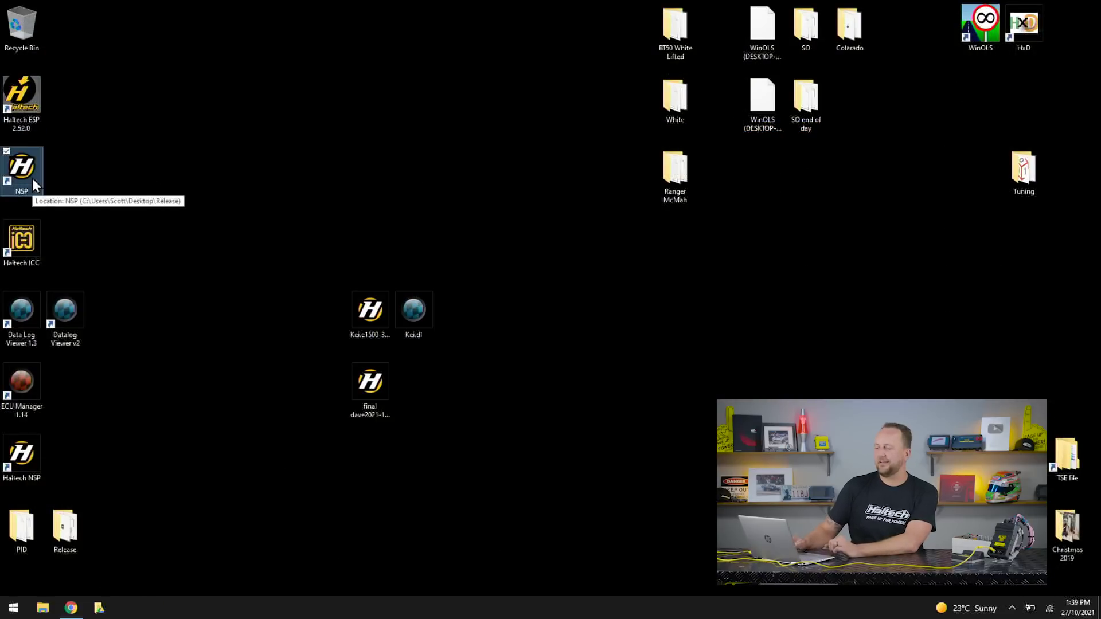
double_click(32, 180)
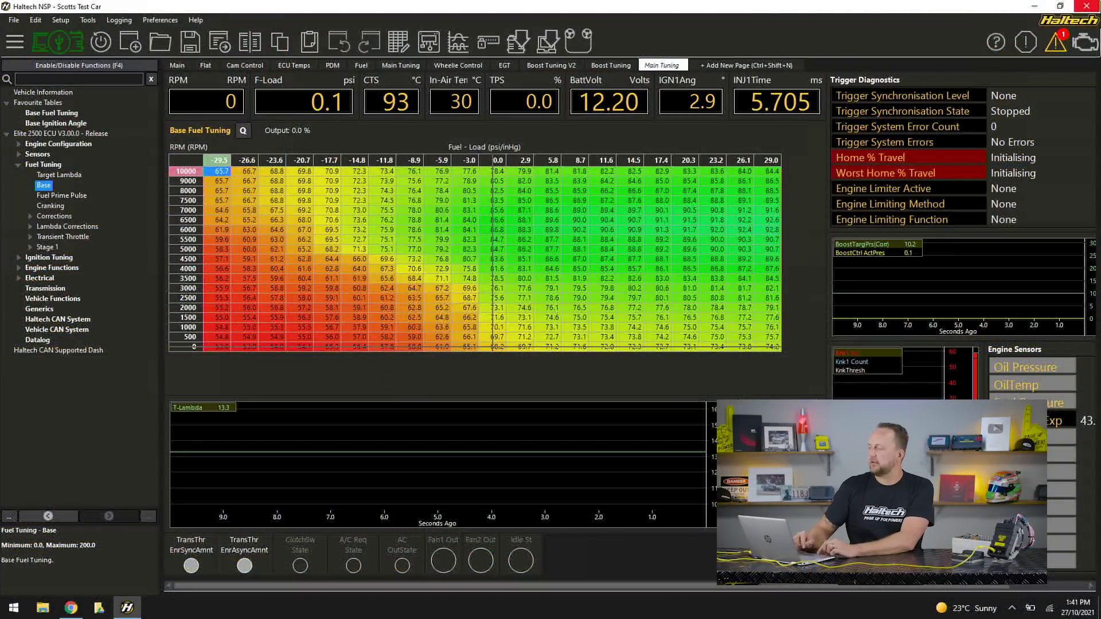
click(1086, 6)
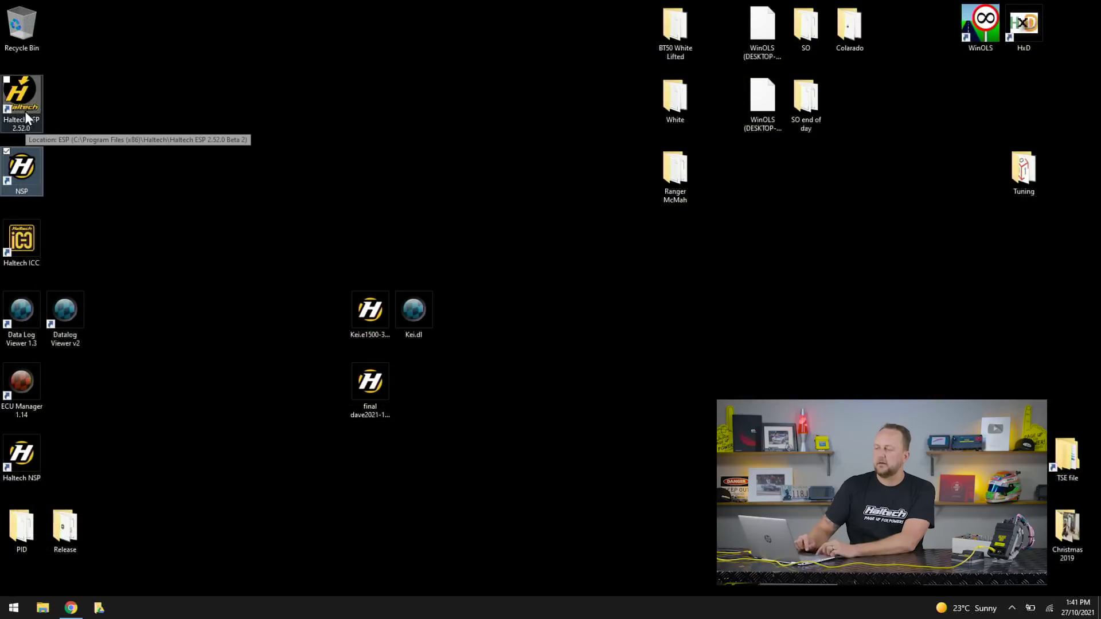
click(25, 113)
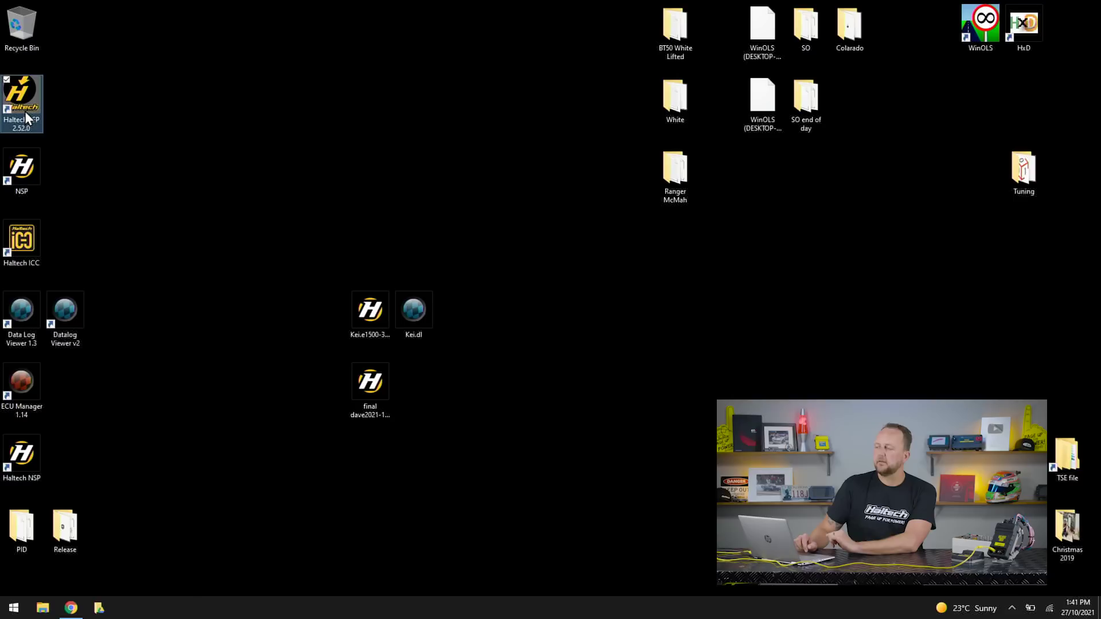
Relaunch Haltech ESP 2.52.0 and connect so the NSP Compatible Device notice appears.
double_click(25, 112)
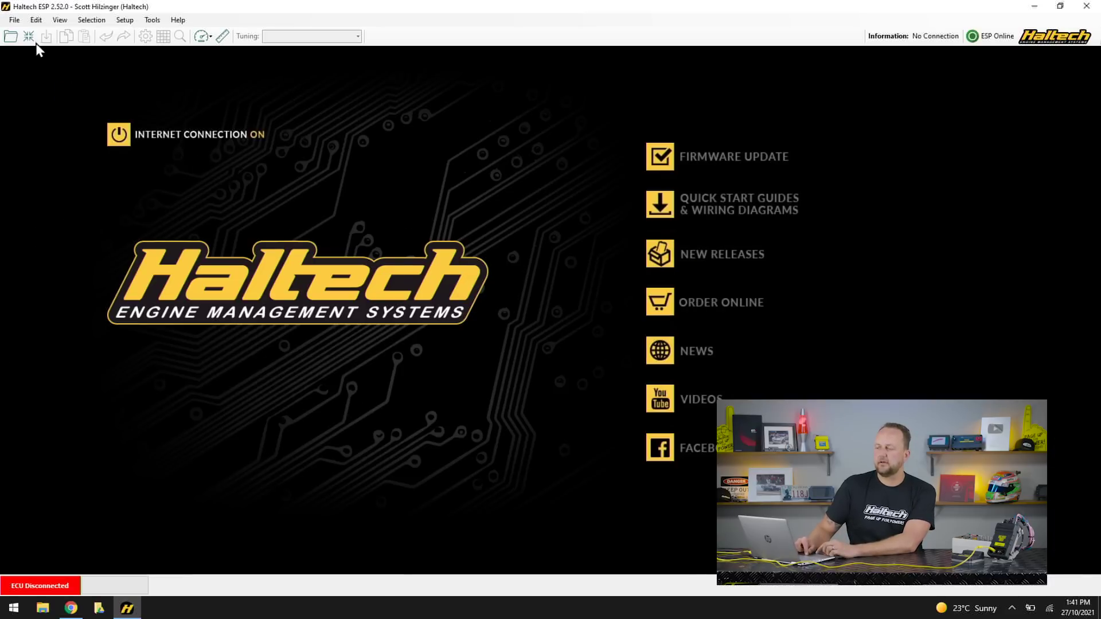
click(28, 35)
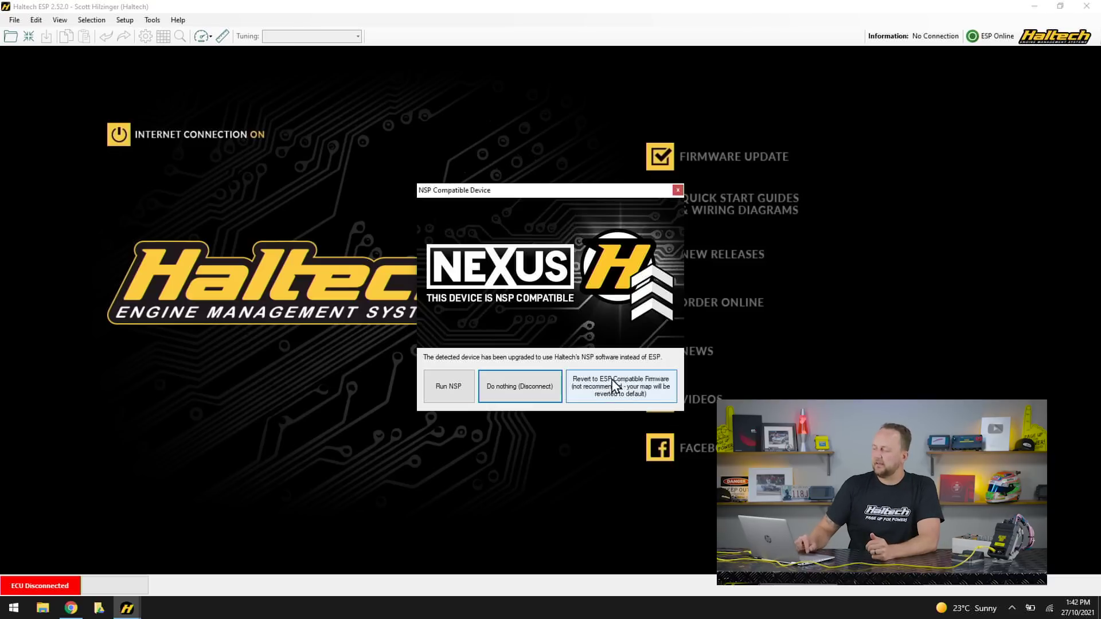
Choose Revert to ESP Compatible Firmware, then upload and confirm the Elite 2500 firmware upgrade.
click(607, 398)
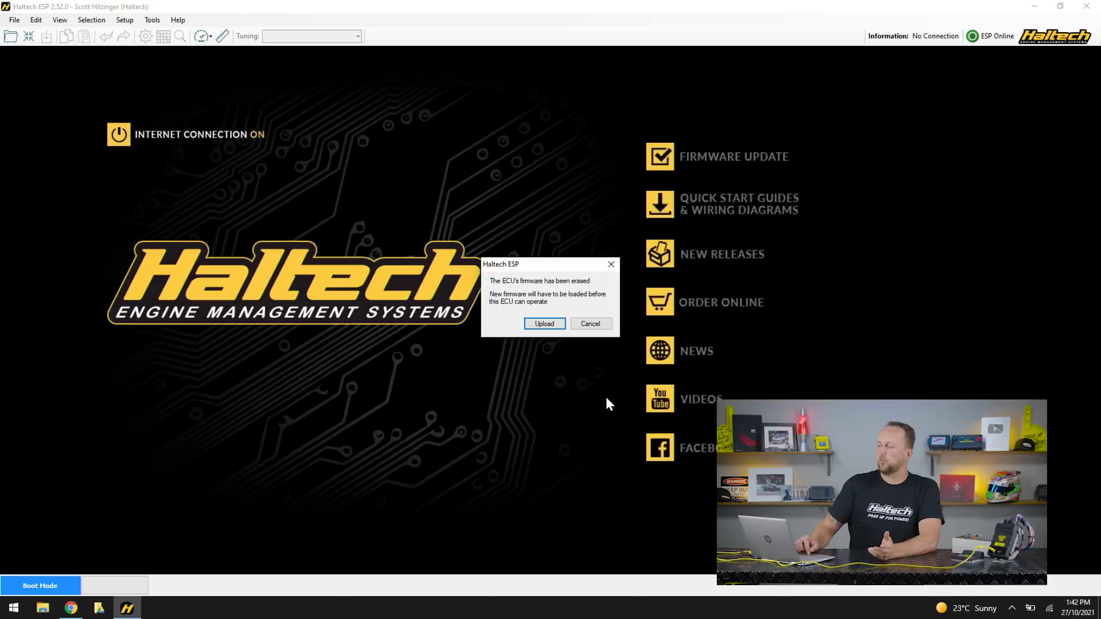
click(548, 325)
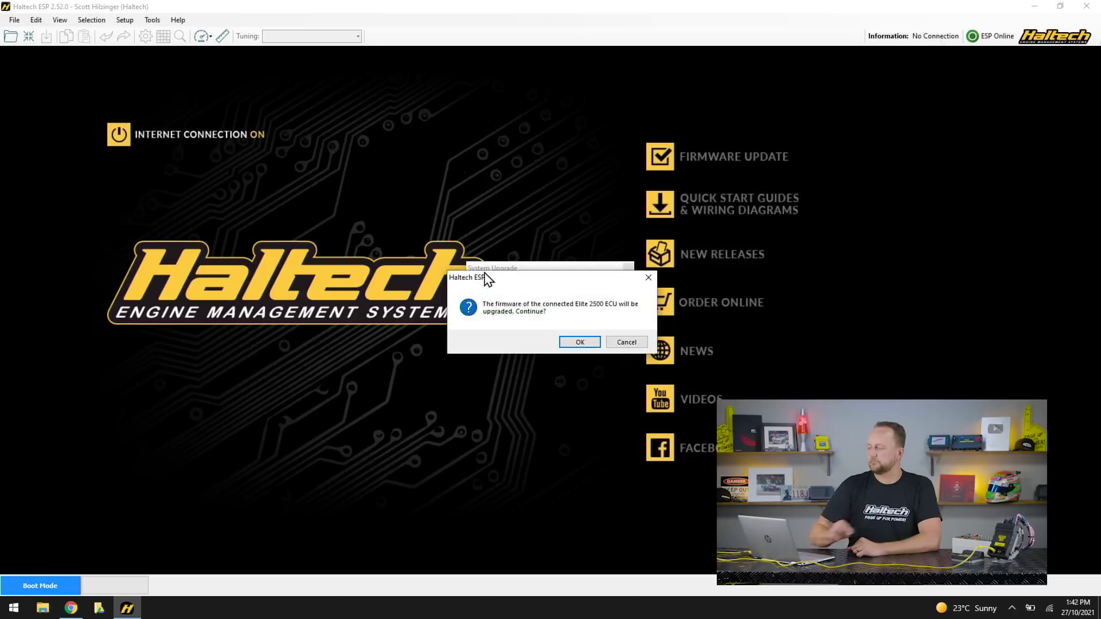
click(577, 343)
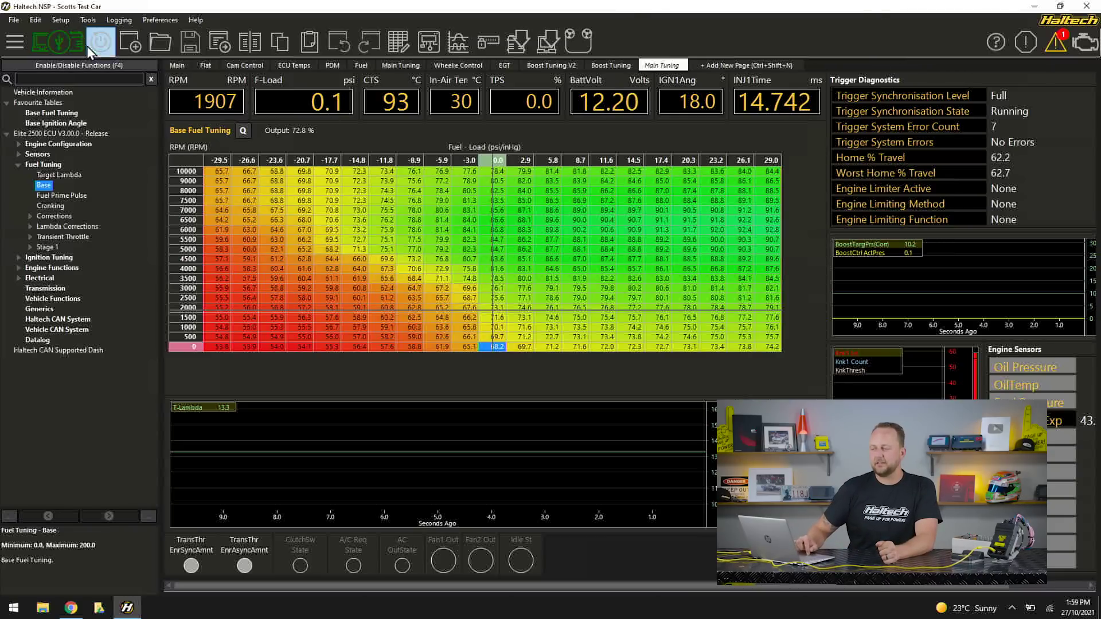
Go offline, reconnect via Elite 2500 ECU - USB, and discard local changes.
click(73, 50)
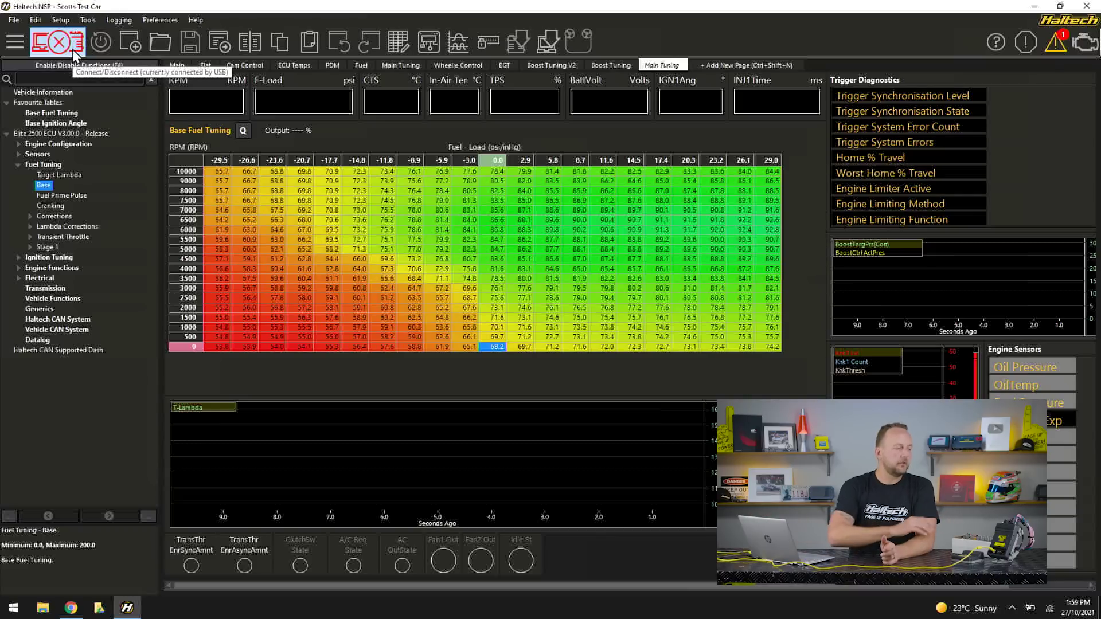
click(72, 50)
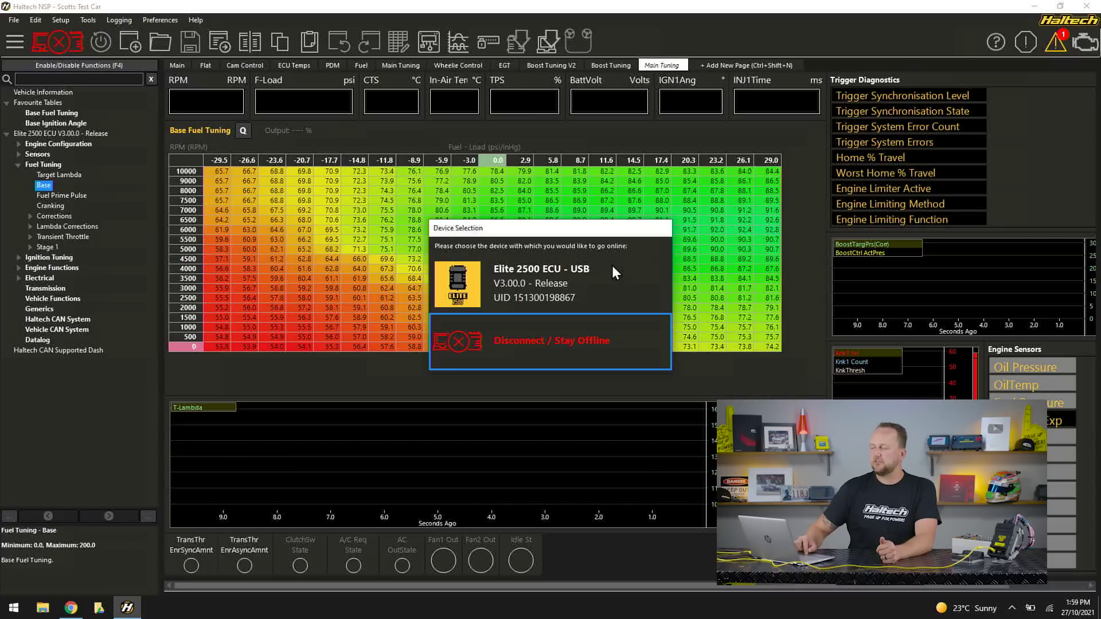
click(565, 280)
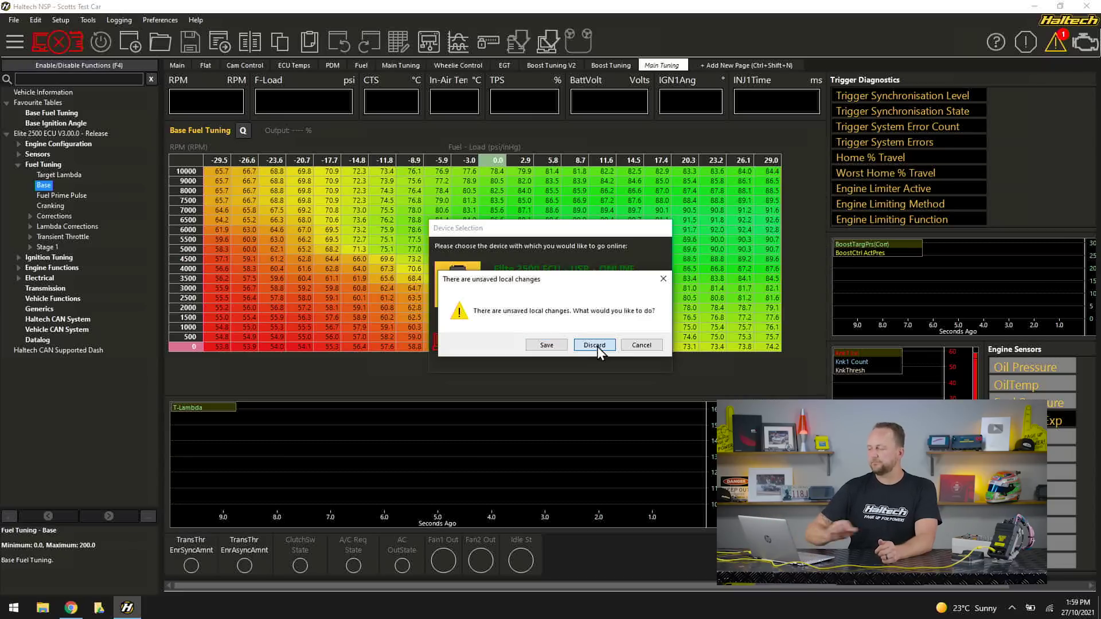
click(594, 345)
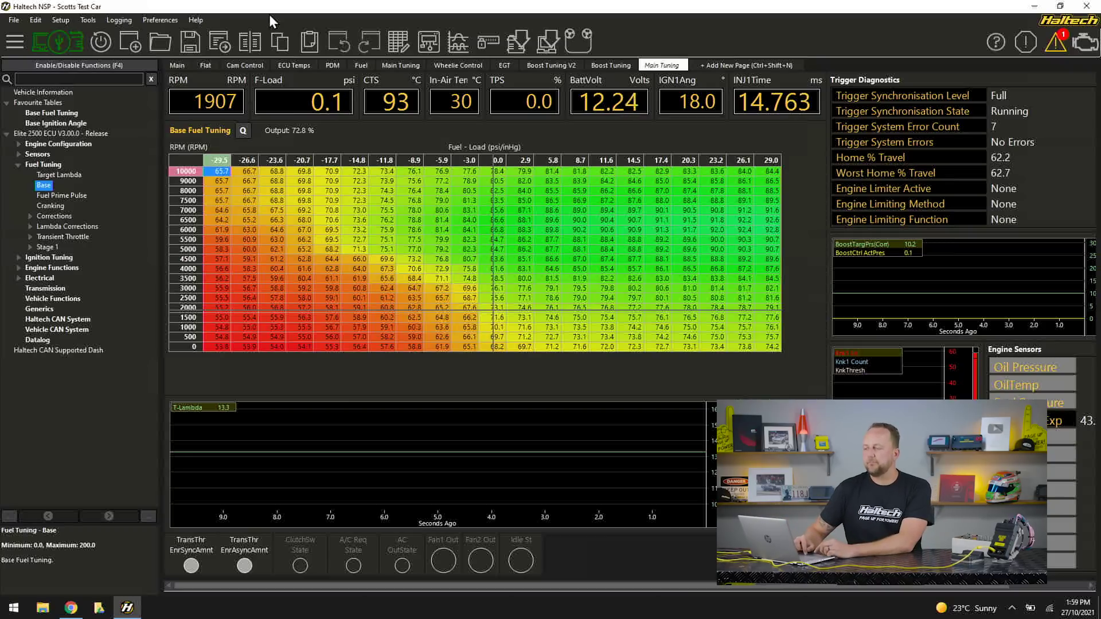
click(174, 23)
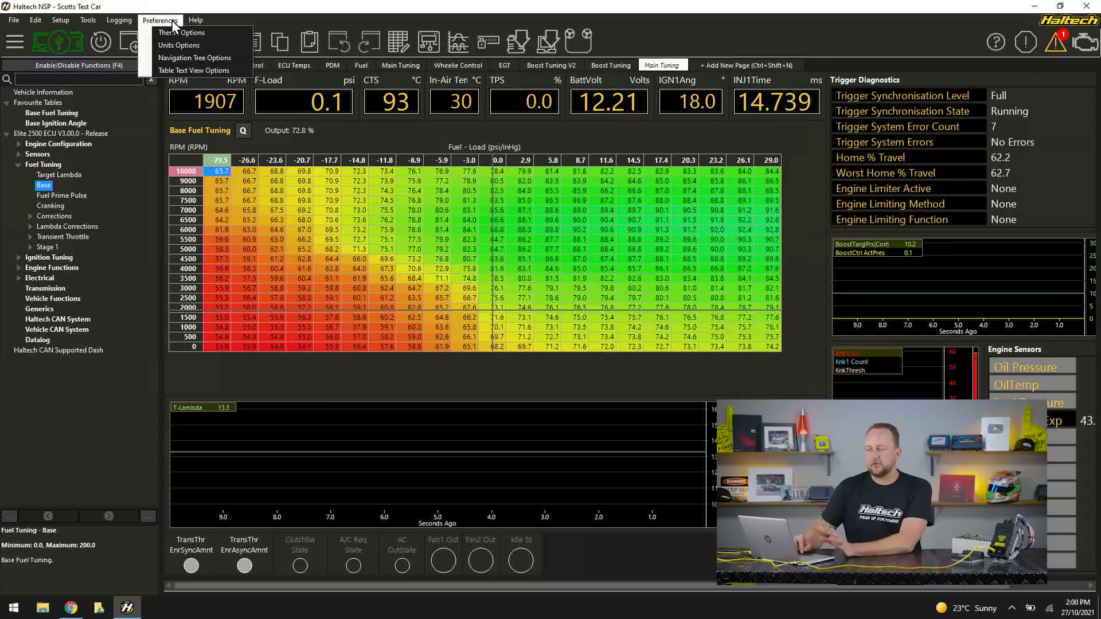
click(174, 33)
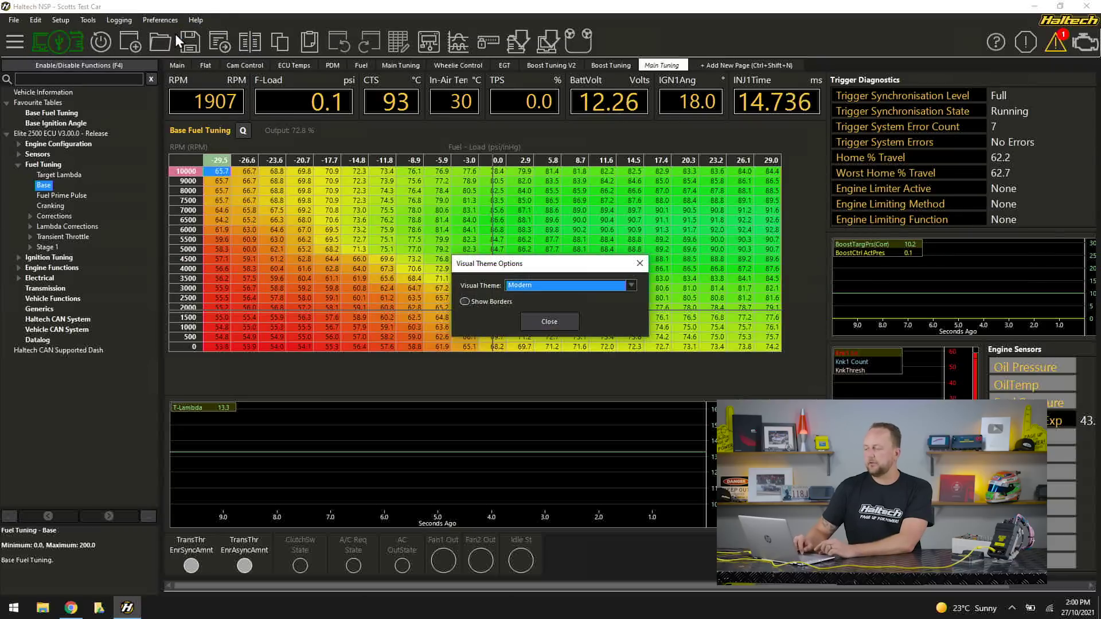
click(542, 287)
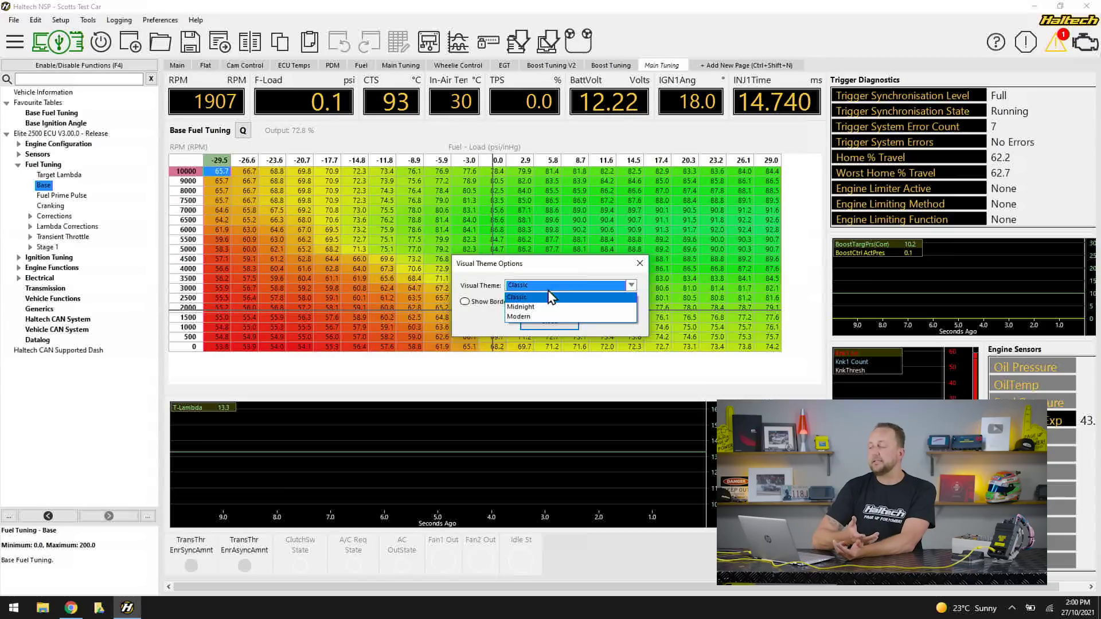
click(597, 311)
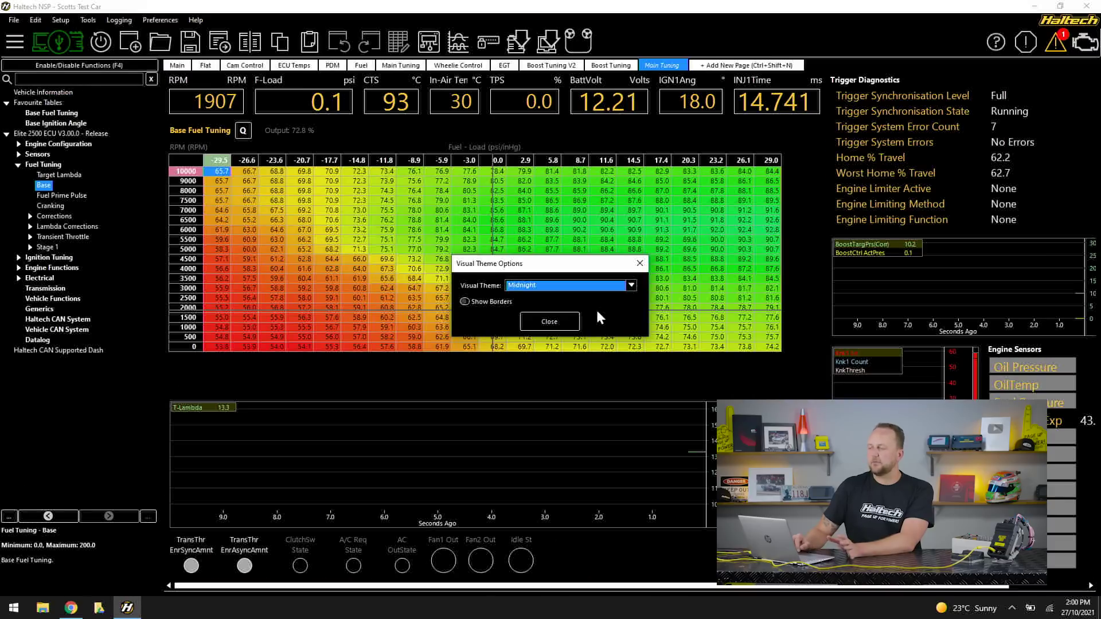
click(582, 287)
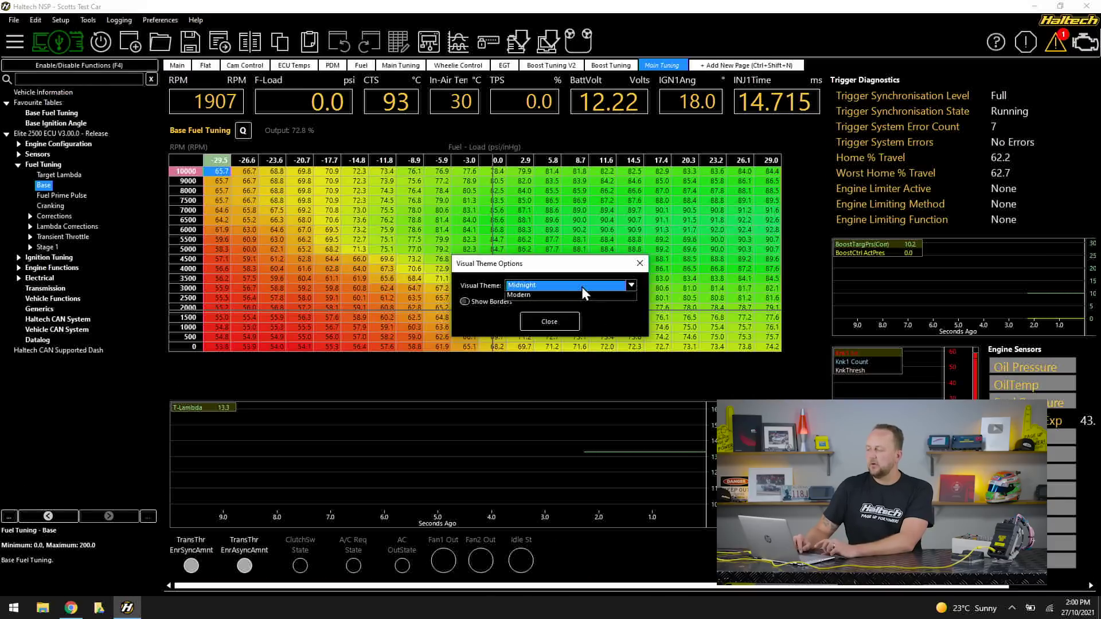
click(529, 316)
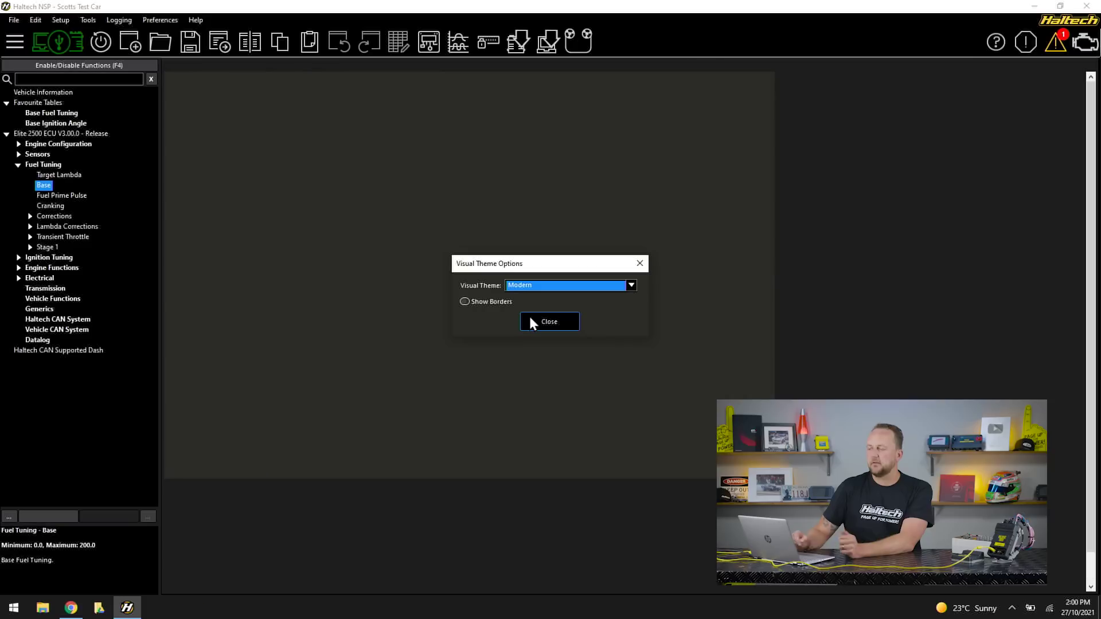
click(535, 321)
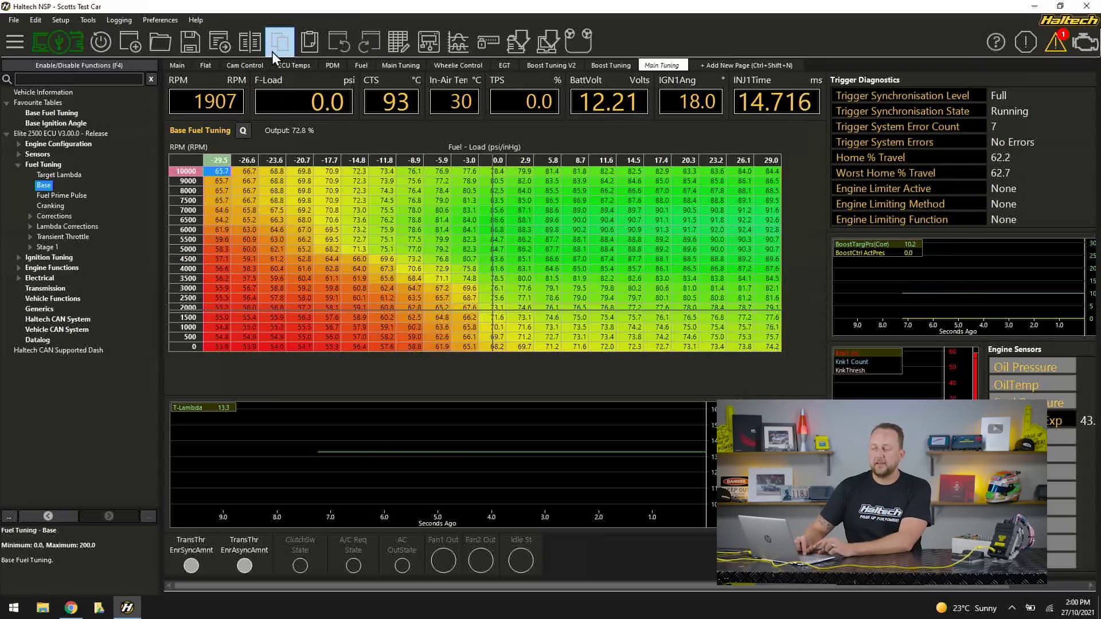
Set Table Text Views Font Size to 11 in Preferences > Table Text View Options.
click(141, 25)
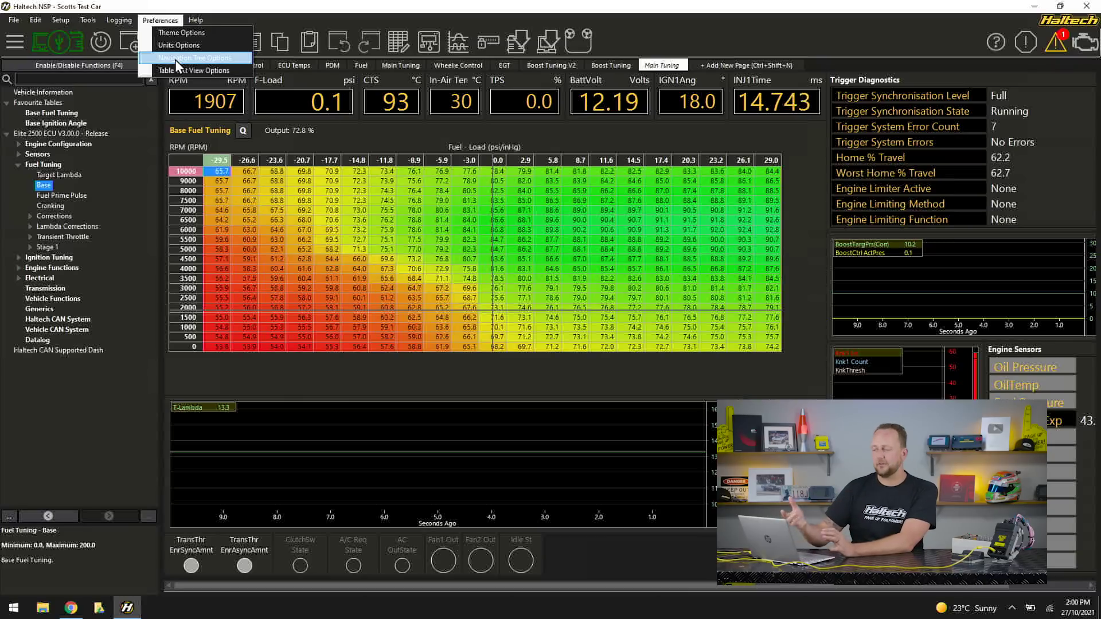
click(209, 70)
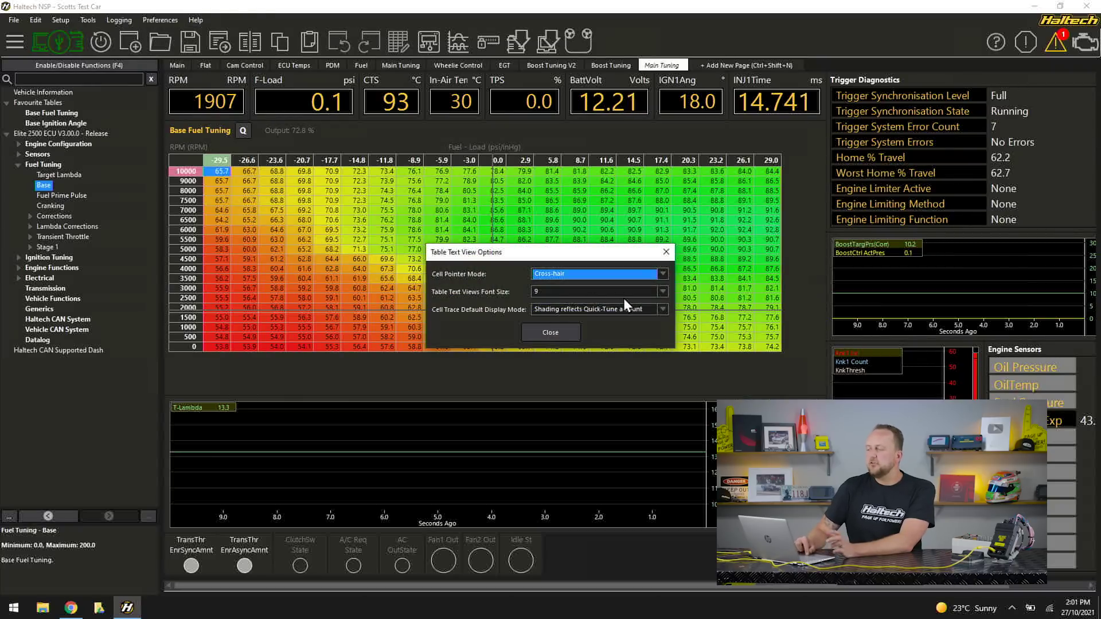
click(566, 294)
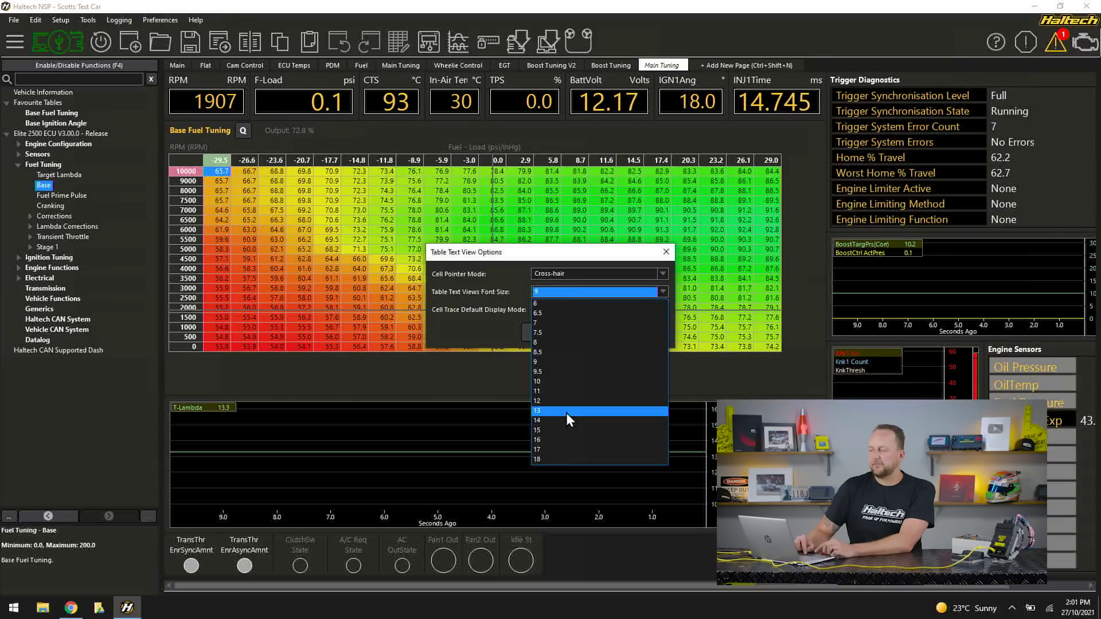
click(565, 411)
click(577, 297)
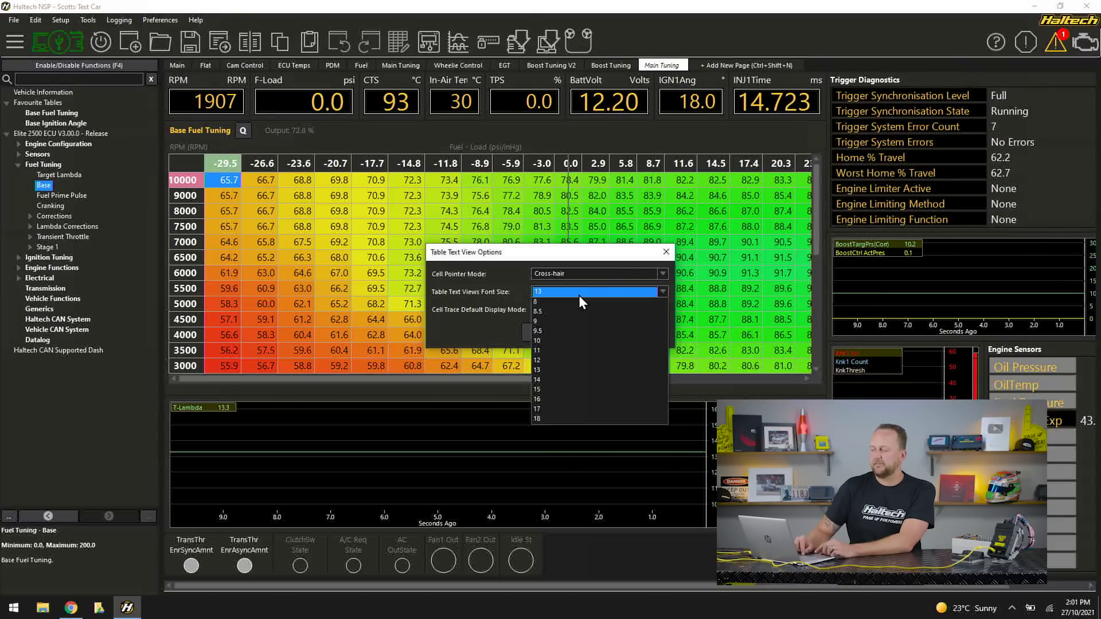
click(567, 390)
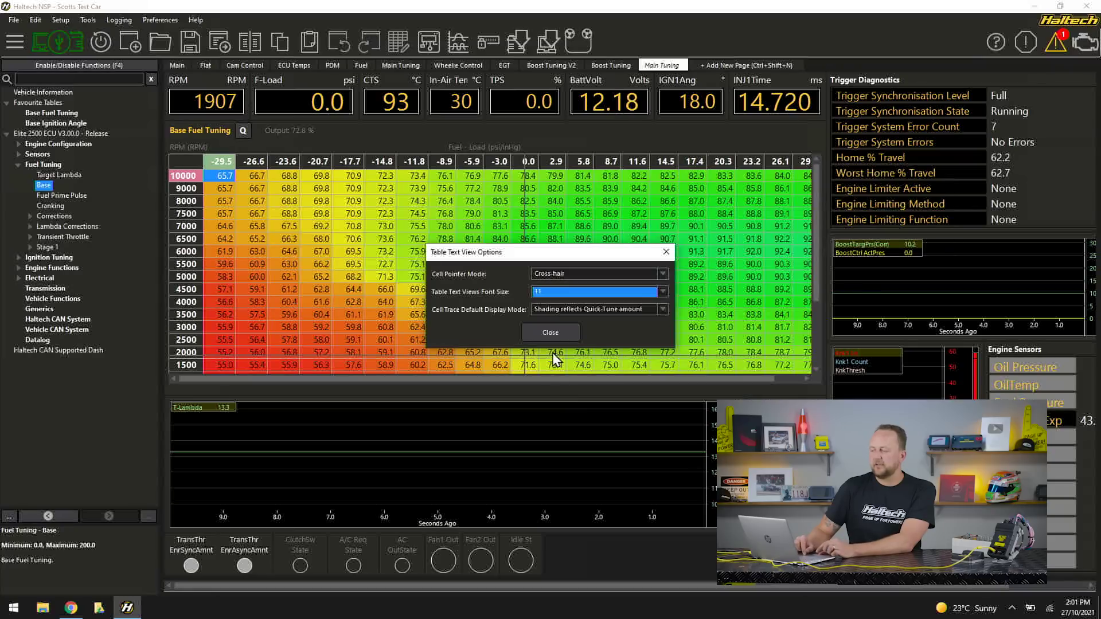
click(559, 333)
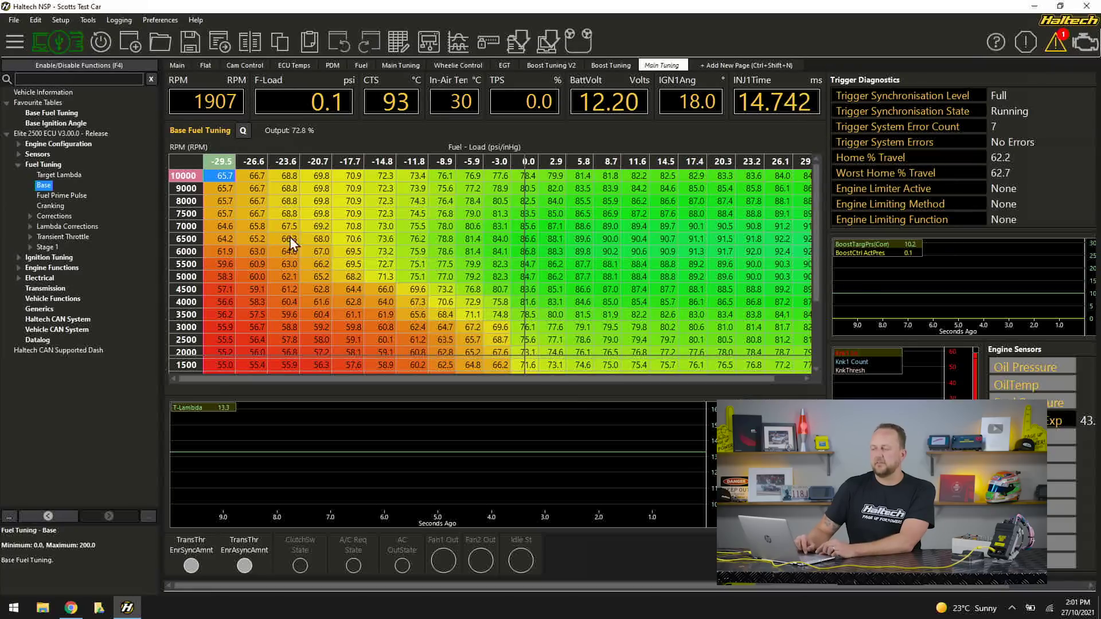
In Preferences > Navigation Tree Options, try font size 11, then settle on 10.
click(118, 20)
mouse_move(160, 21)
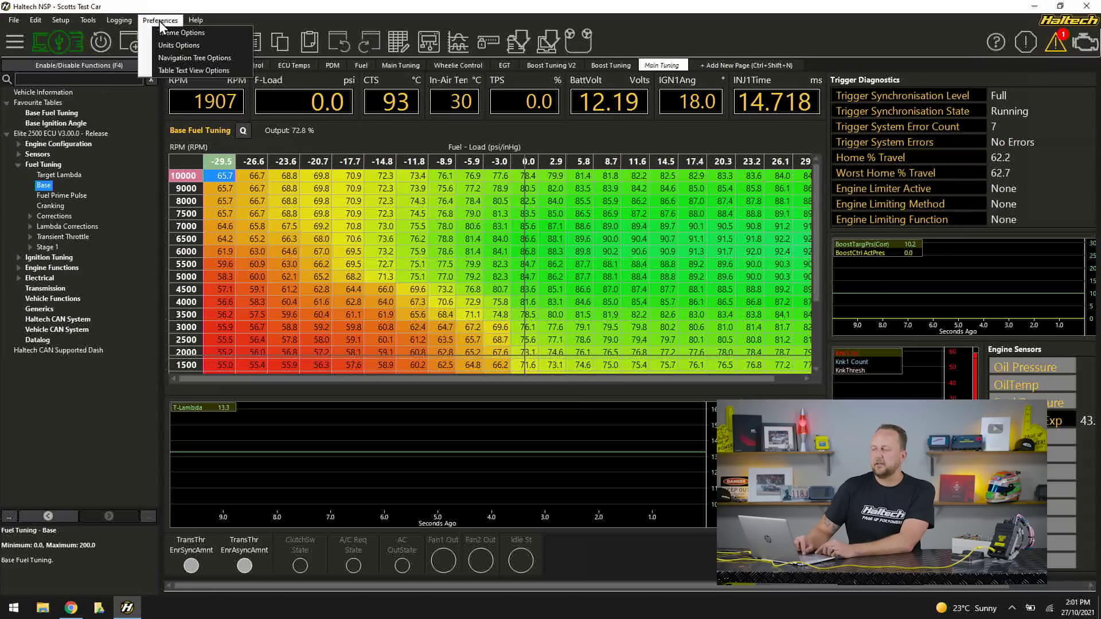
click(183, 57)
click(576, 295)
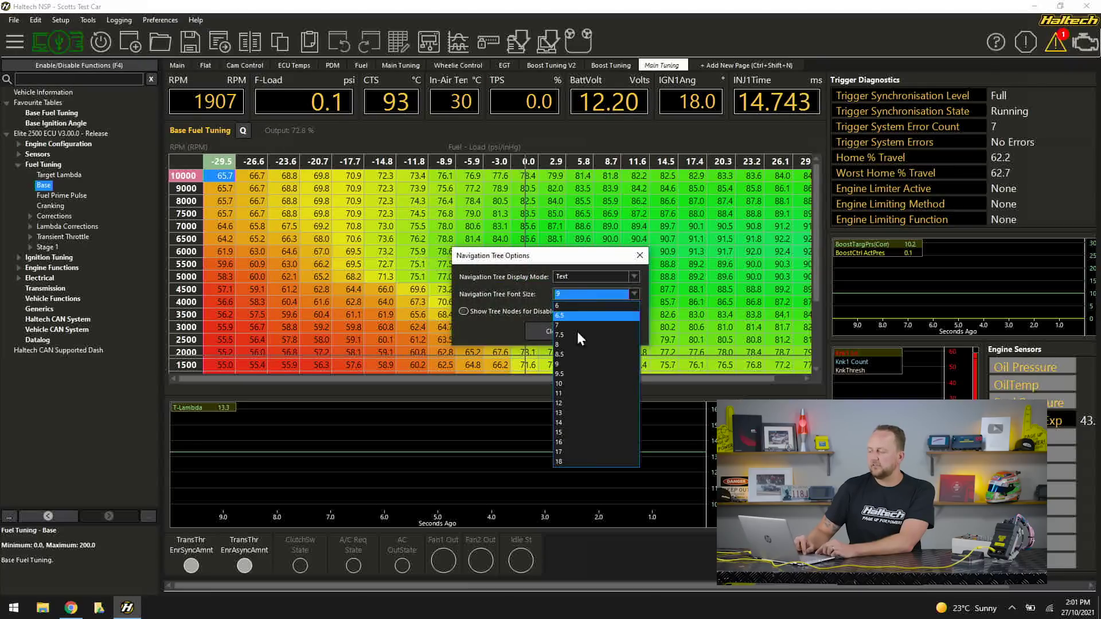
click(573, 394)
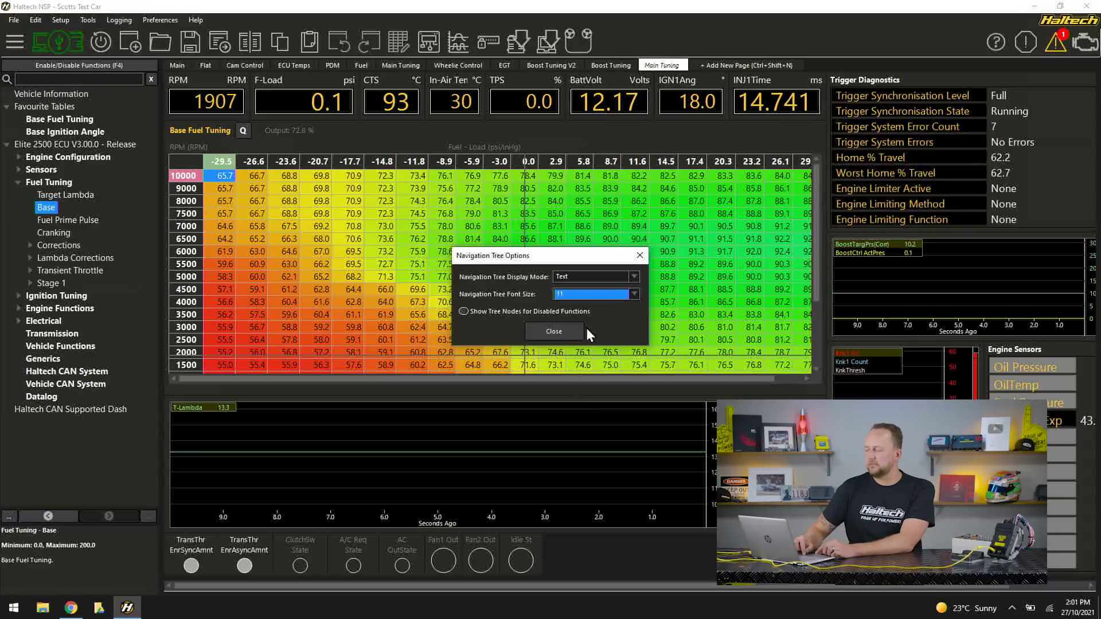
click(611, 298)
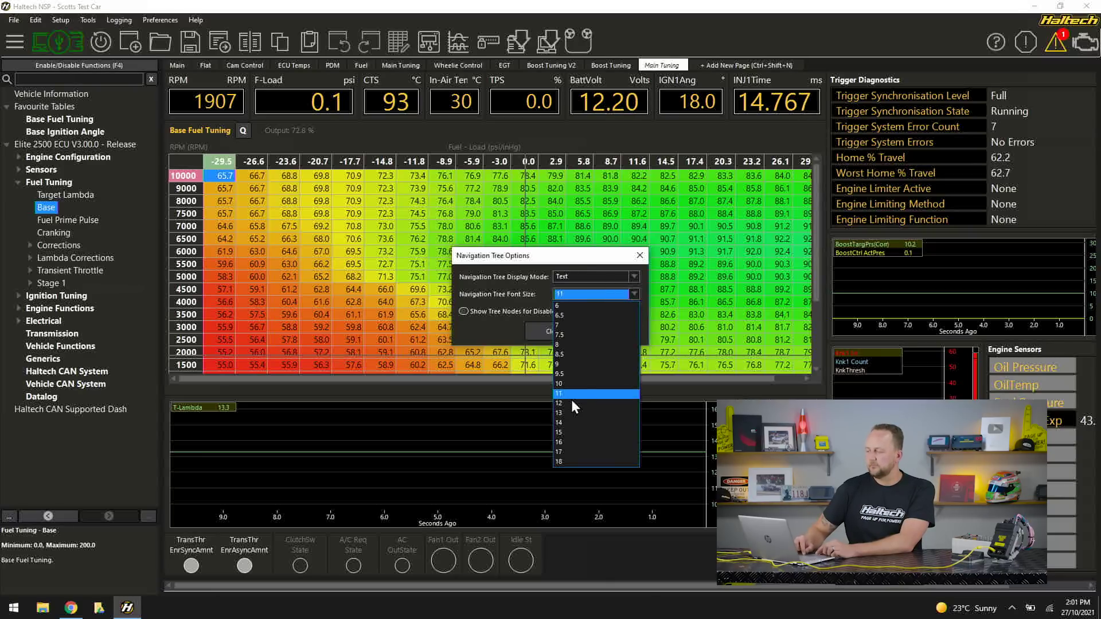
click(590, 385)
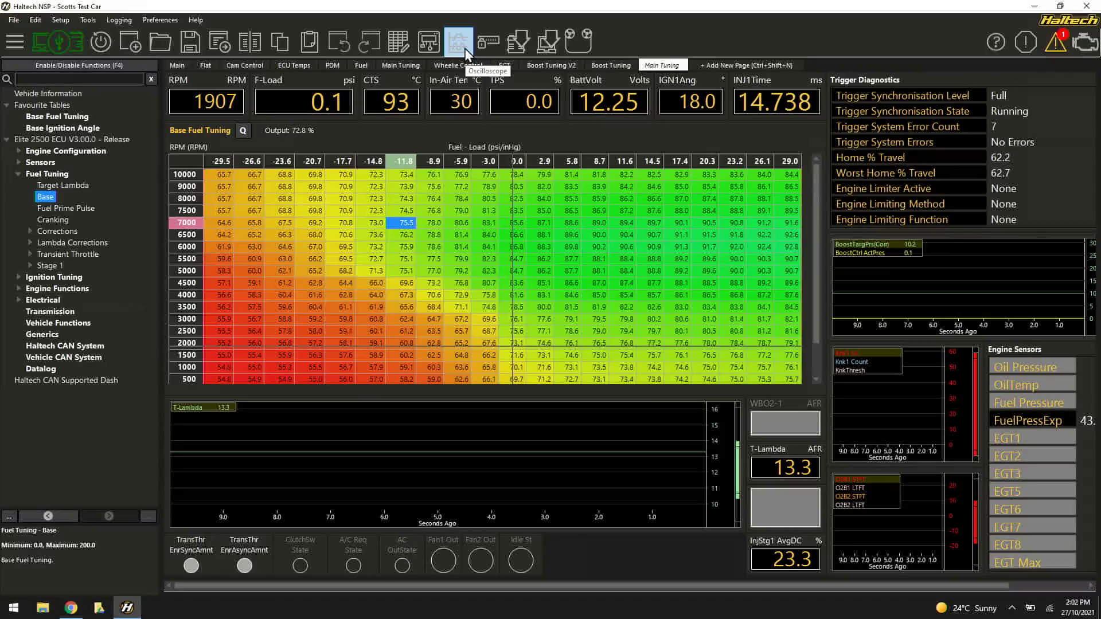
Open the Oscilloscope and move its window up and left.
click(465, 50)
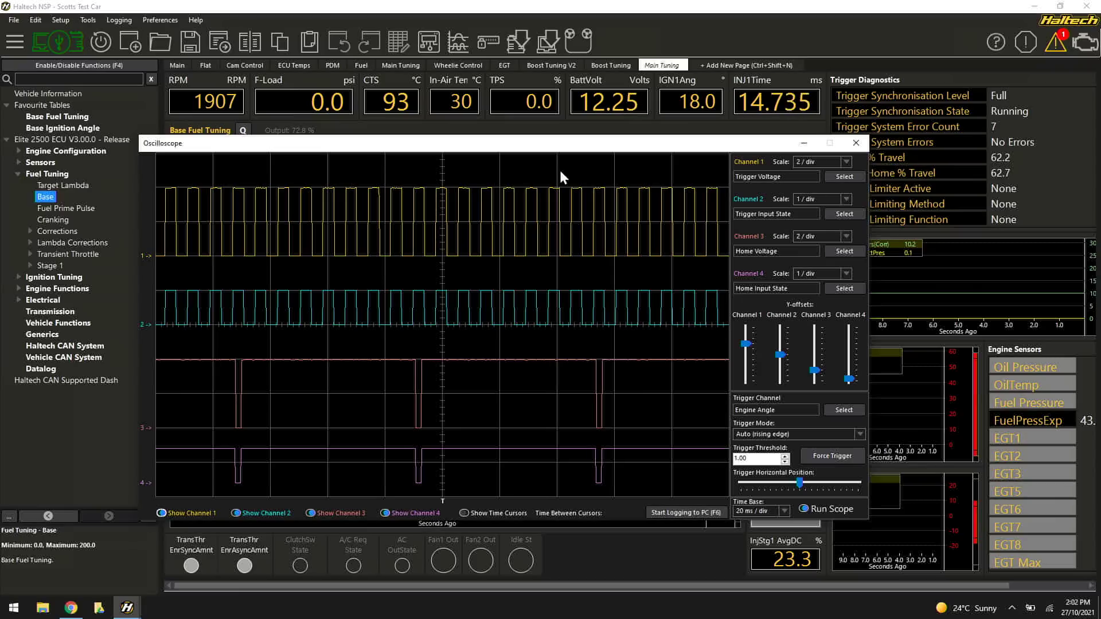
drag(556, 146, 531, 107)
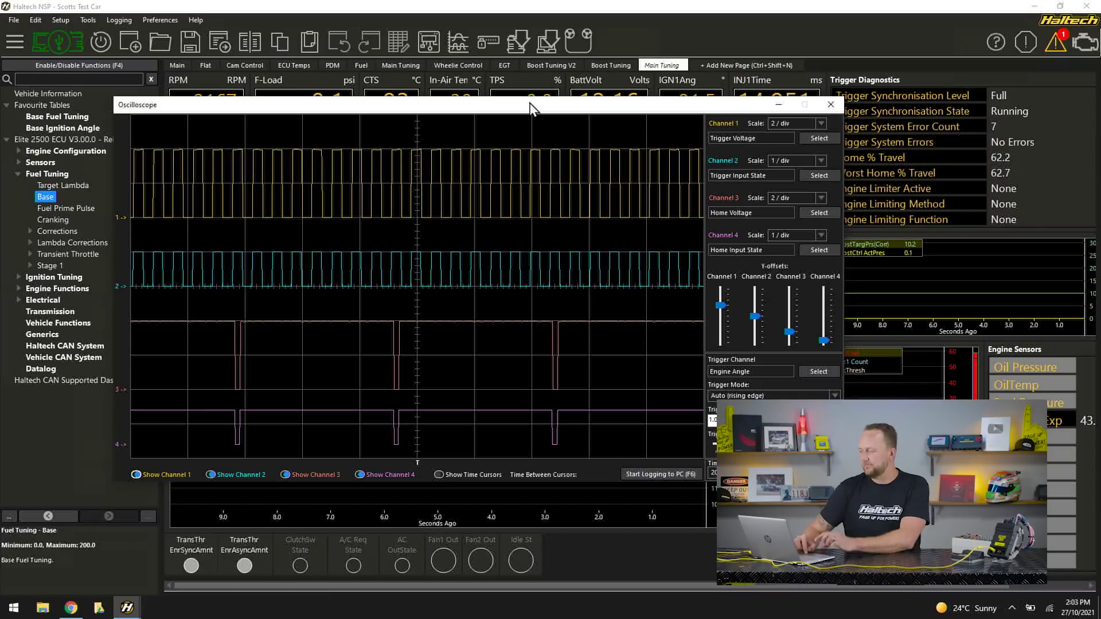
Close the oscilloscope and bring up the Password Protection window.
click(832, 105)
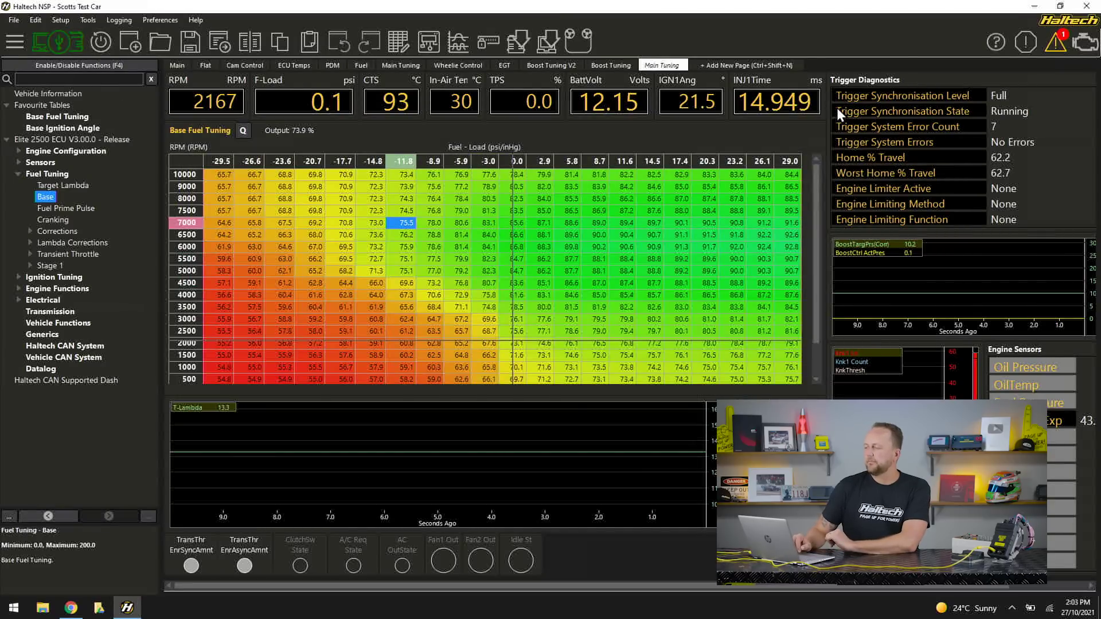
click(480, 49)
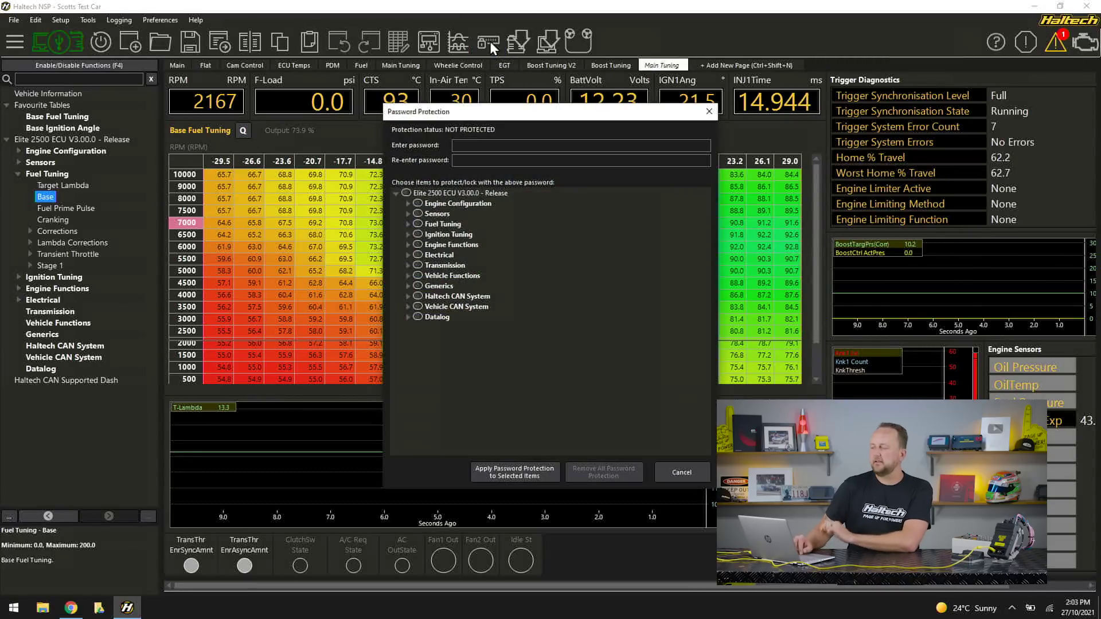
drag(457, 111, 438, 85)
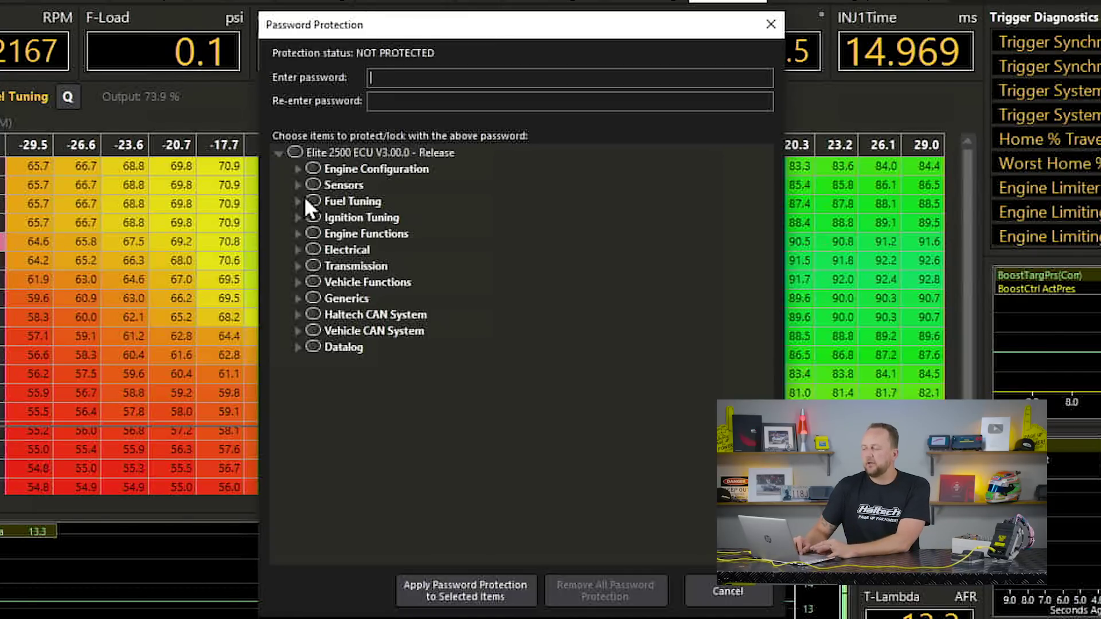
Tick Engine Configuration, Fuel Tuning and Ignition Tuning, then cancel without applying protection.
click(315, 169)
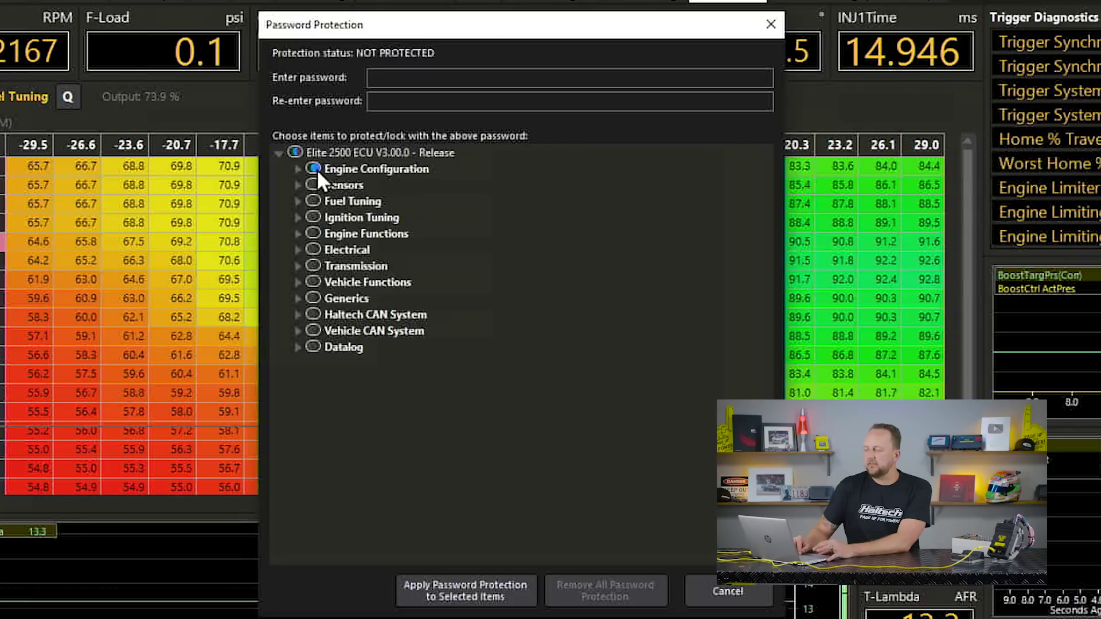
click(316, 200)
click(316, 216)
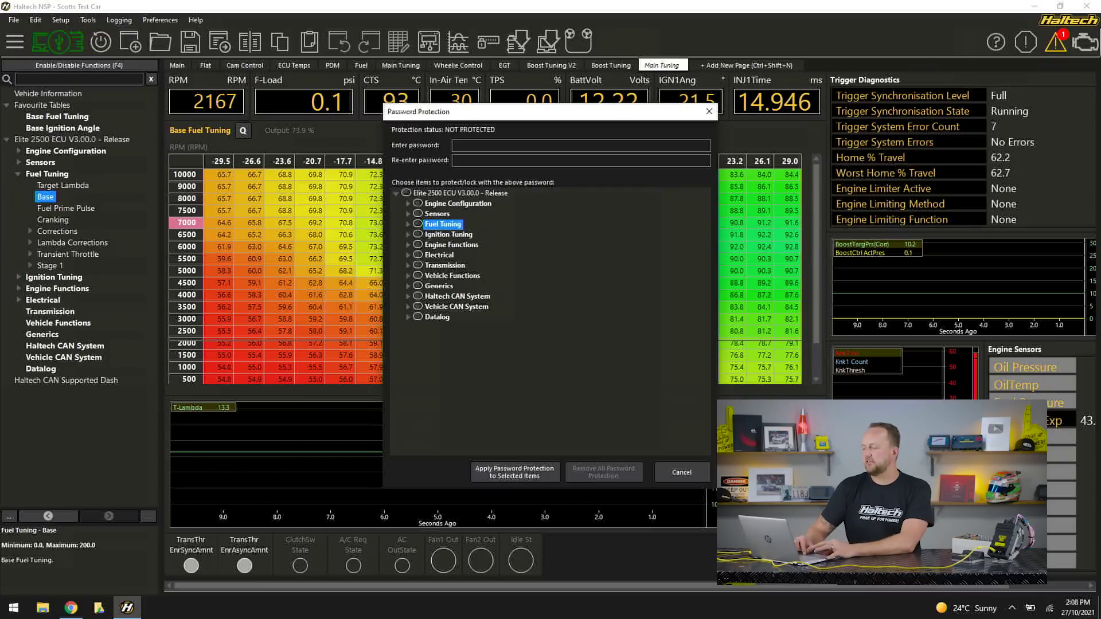
click(683, 472)
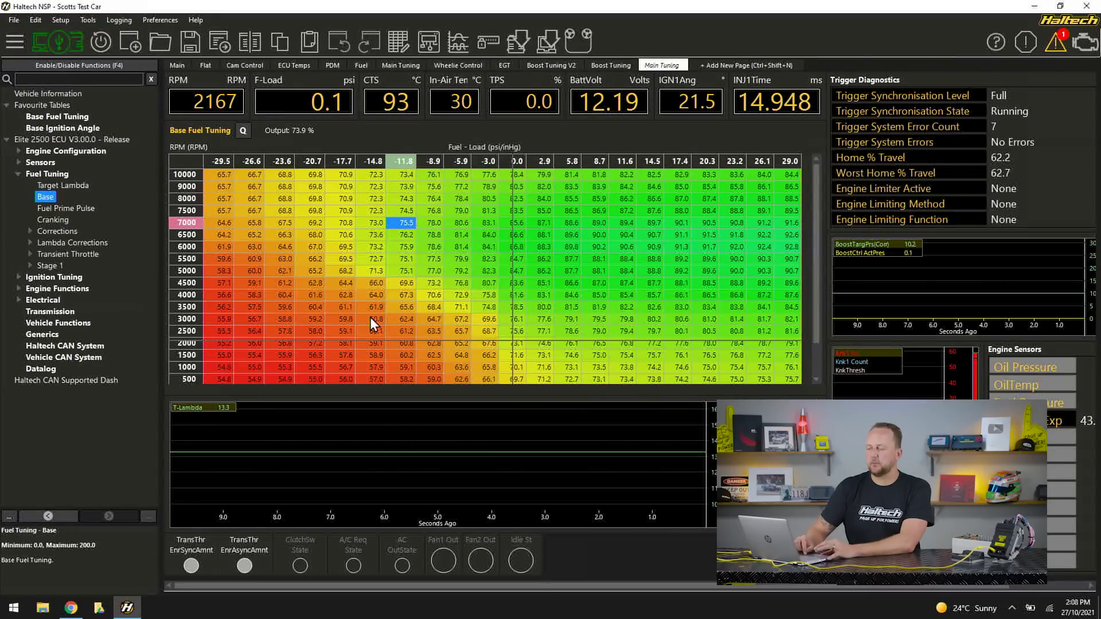
Go to the Datalog settings page and open the middle group's logging rate choices.
click(45, 370)
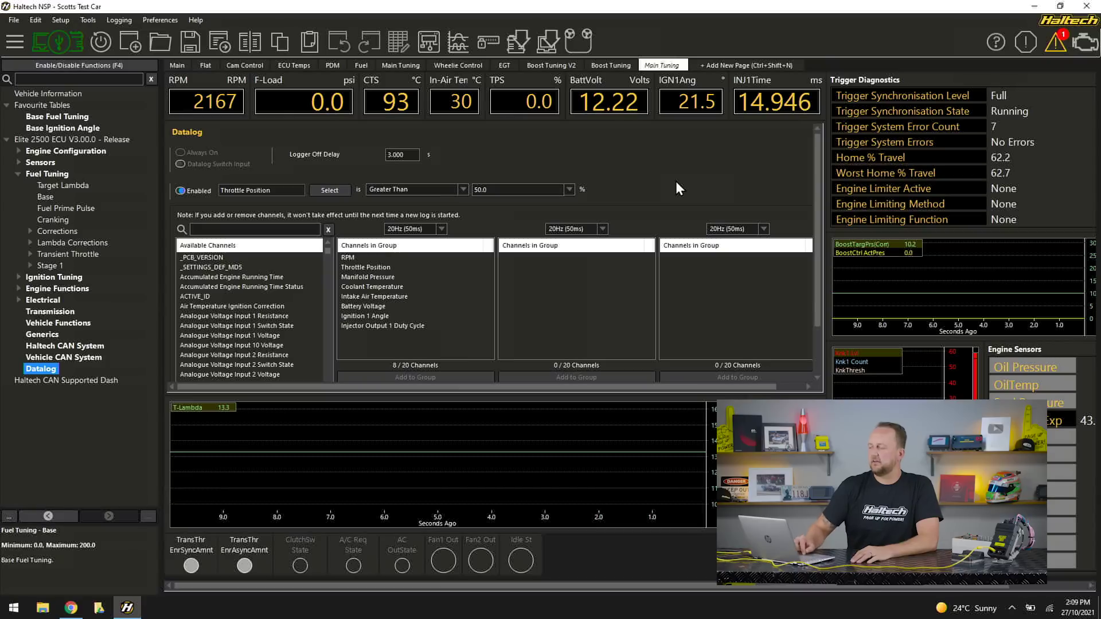
click(602, 227)
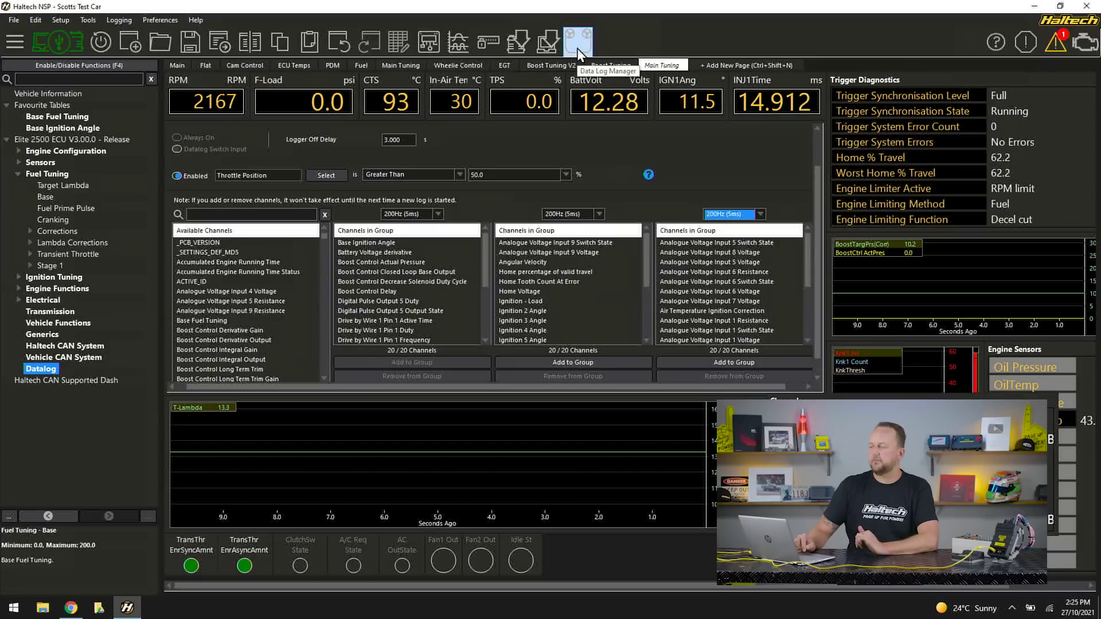
Extract data log 2 from the ECU's stored logs.
click(577, 46)
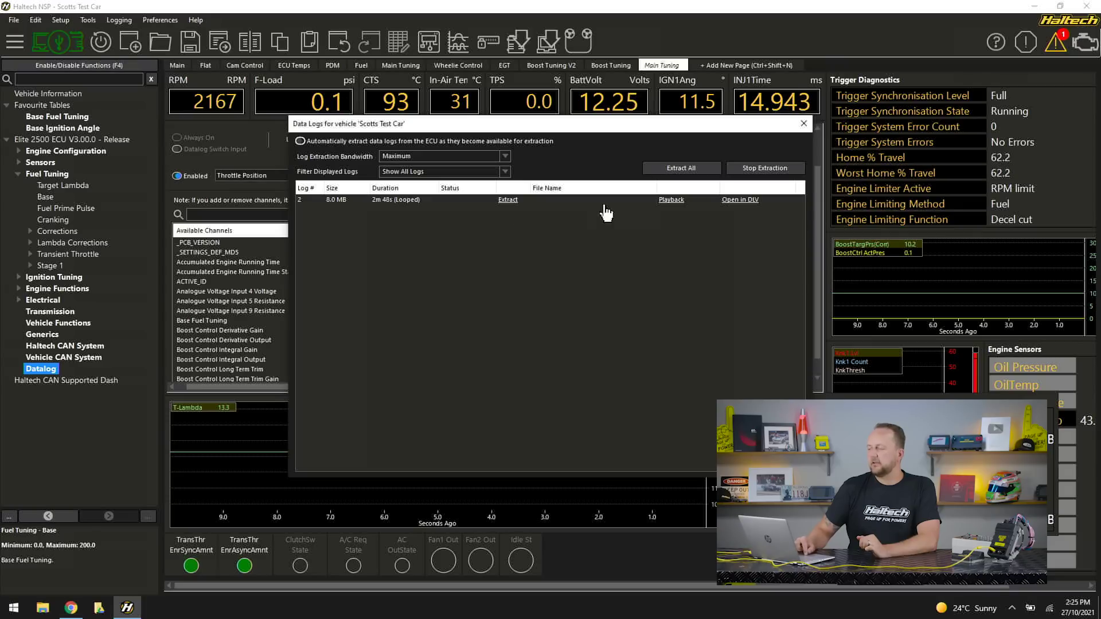
click(508, 201)
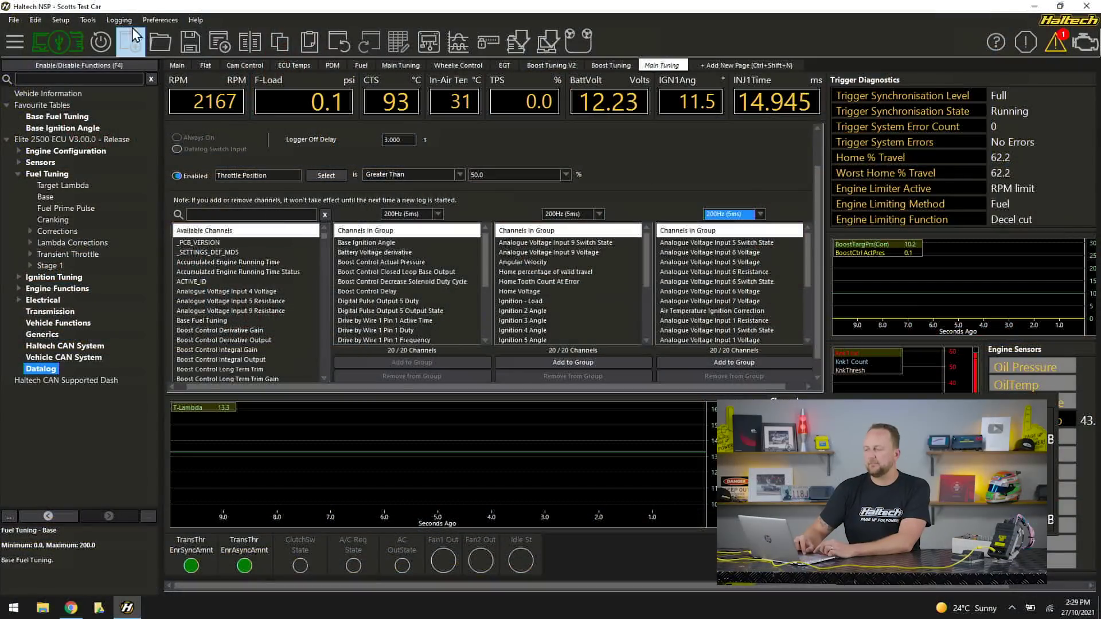
Show the Keyboard Reference list of hotkeys from the Help menu.
click(160, 21)
click(196, 20)
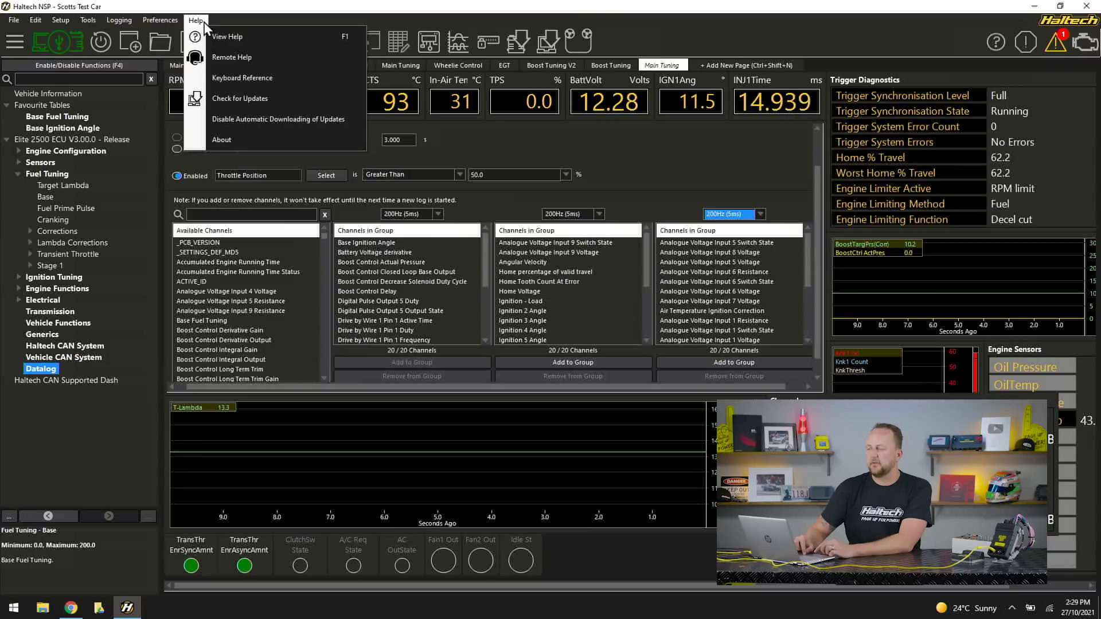
click(238, 80)
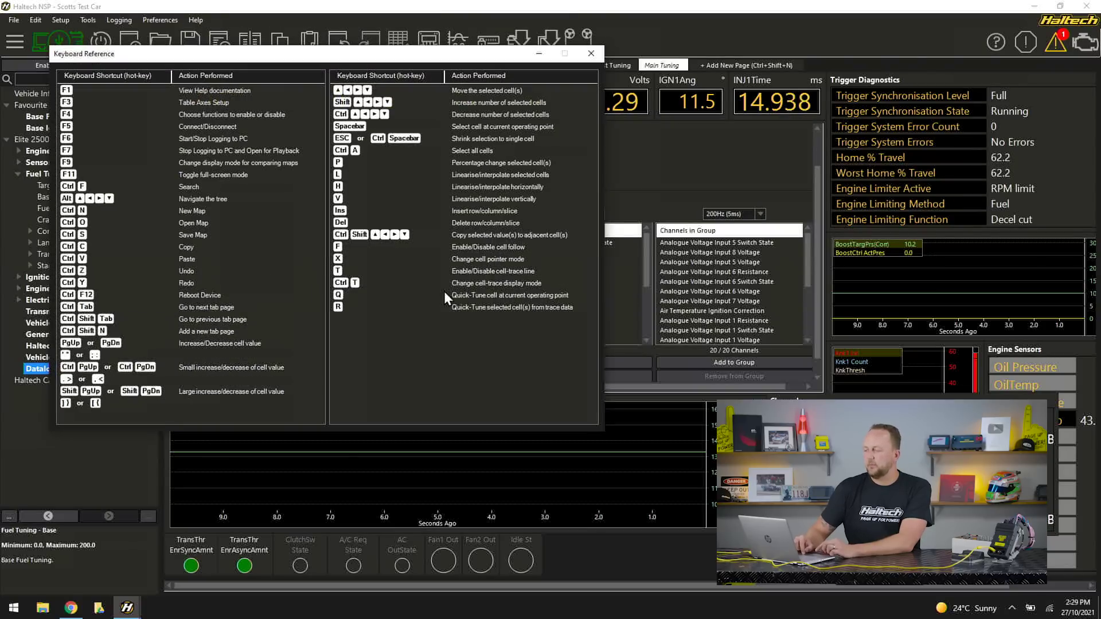